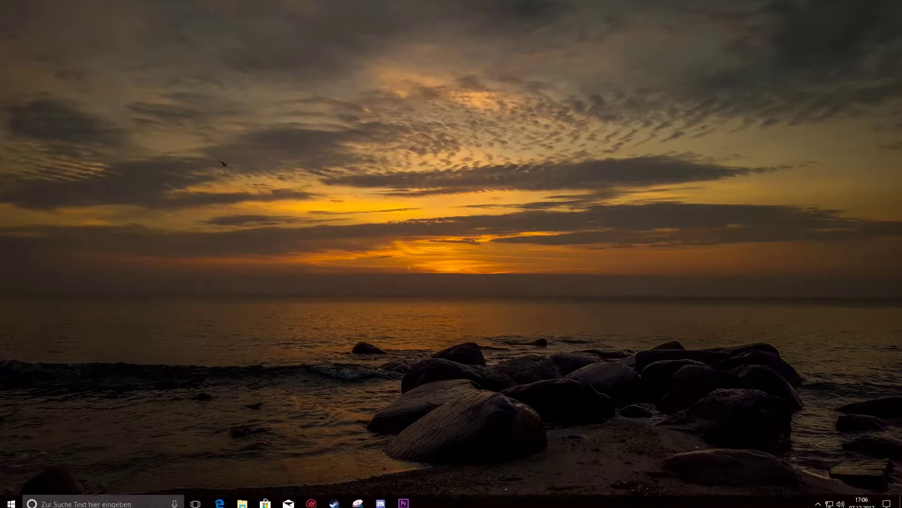
# Bring the Premiere Pro window with the Tutorial project to the front from the taskbar.
pyautogui.moveTo(403, 498)
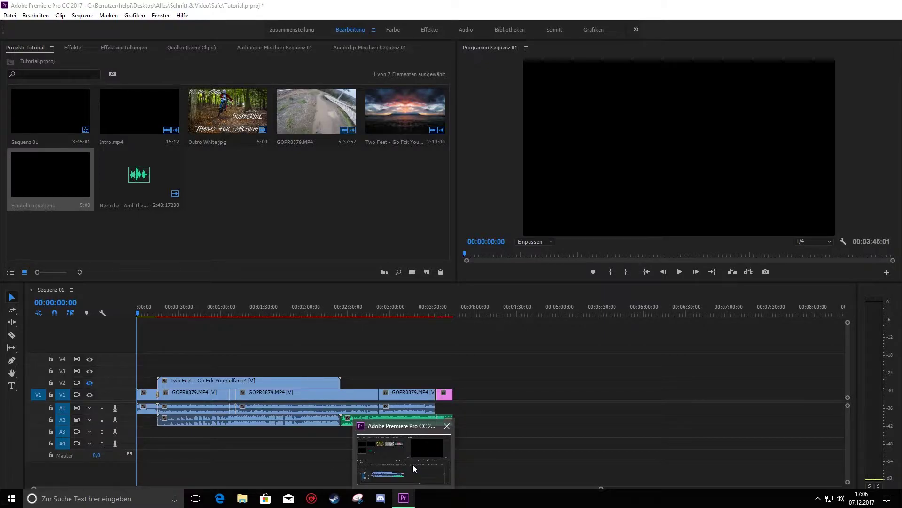
pyautogui.click(413, 464)
pyautogui.moveTo(500, 467); pyautogui.dragTo(137, 346)
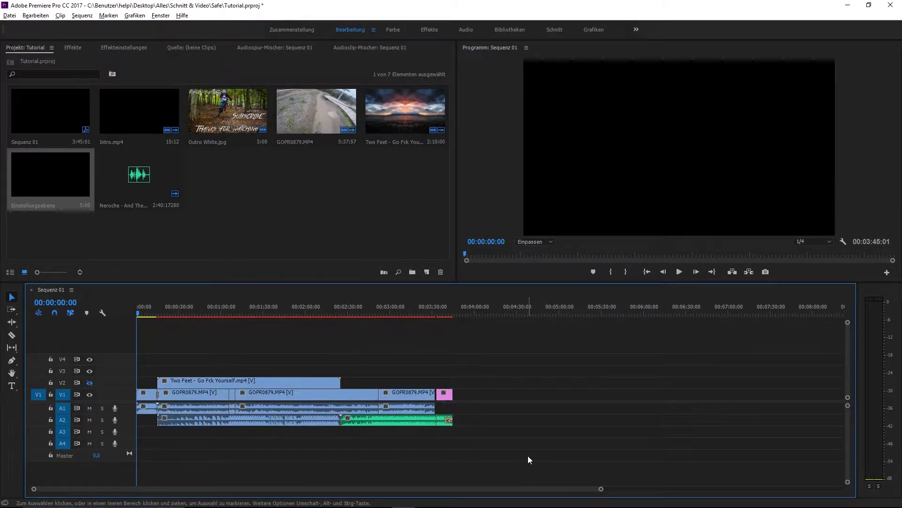
pyautogui.moveTo(528, 458); pyautogui.dragTo(140, 360)
pyautogui.click(49, 132)
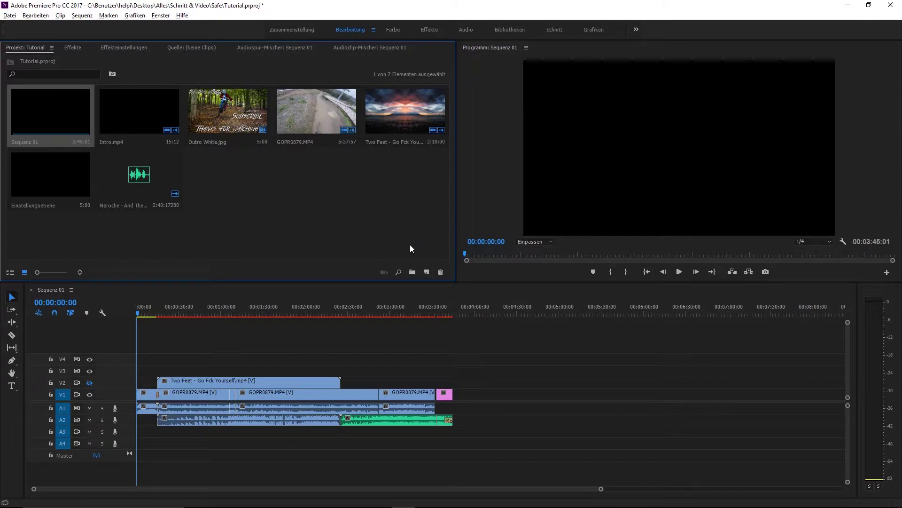
pyautogui.moveTo(410, 244); pyautogui.dragTo(258, 202)
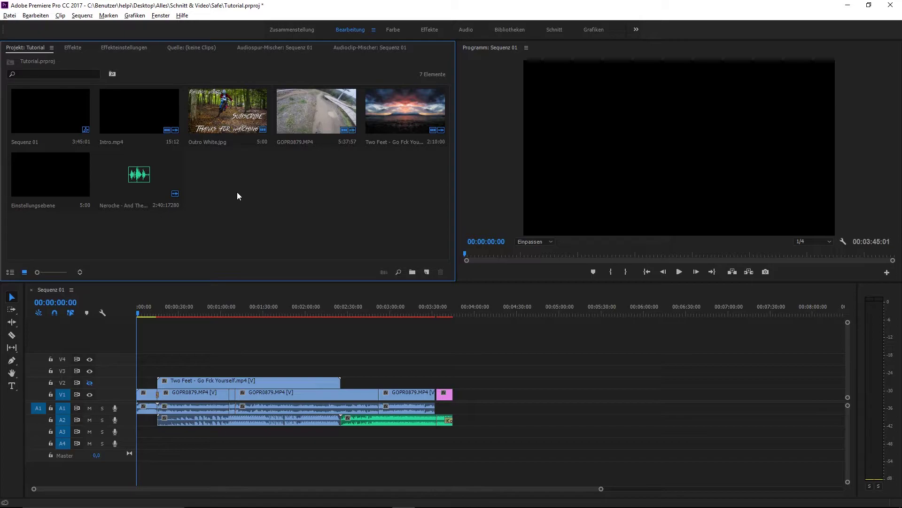
pyautogui.click(478, 357)
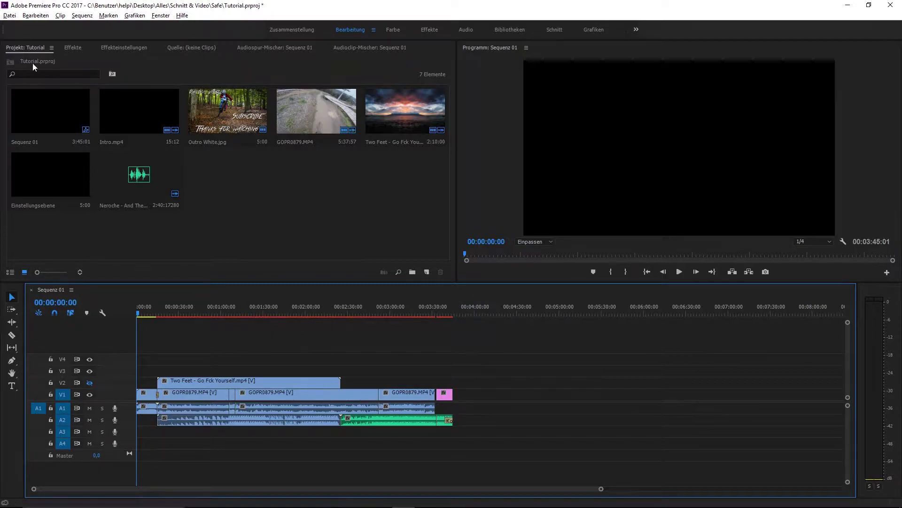
pyautogui.click(10, 15)
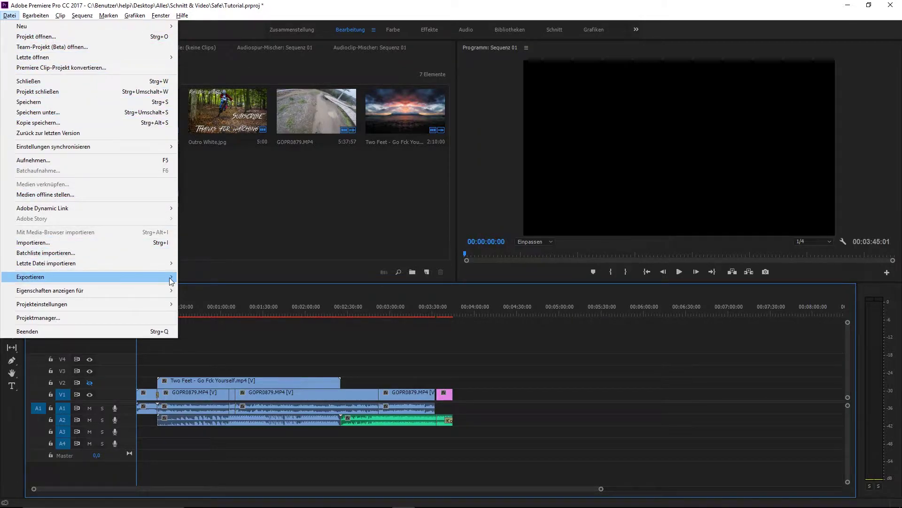
pyautogui.click(192, 350)
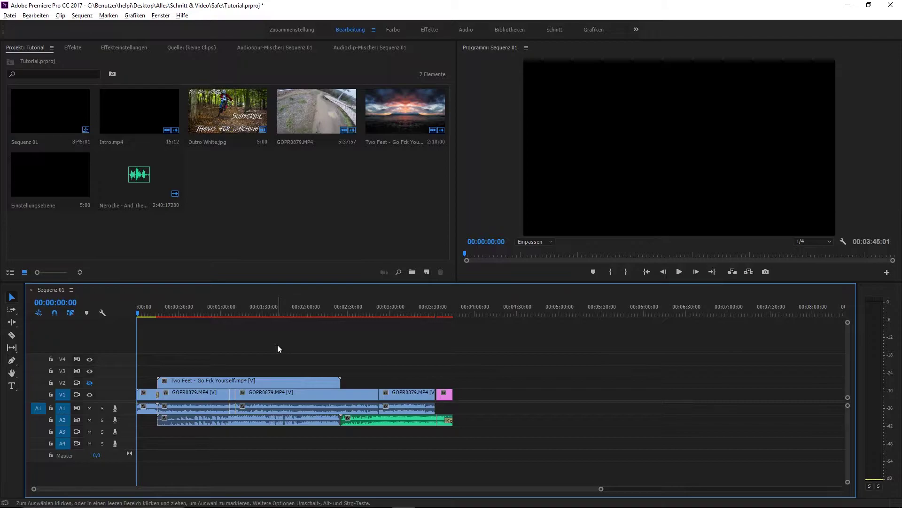
# Open export settings for Sequenz 01 and stop matching source frame size and frame rate.
pyautogui.hotkey('ctrl', 'm')
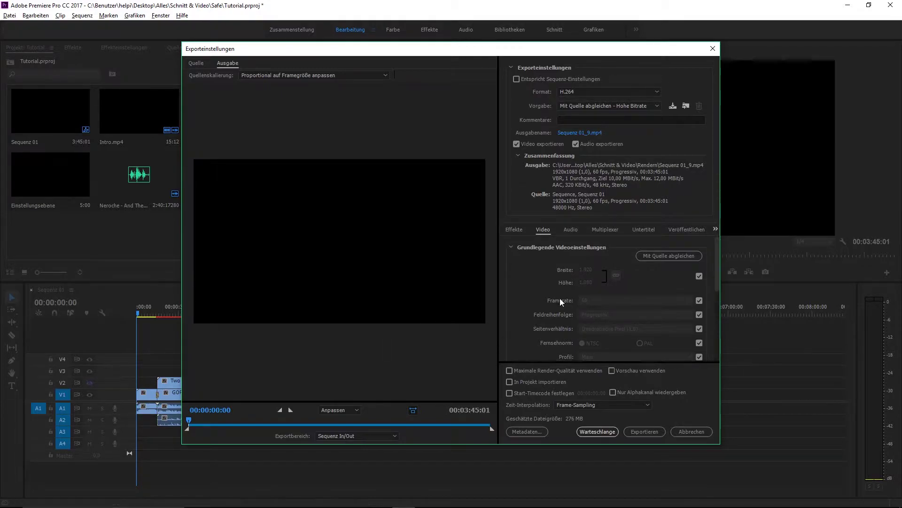
pyautogui.scroll(-5, 560, 298)
pyautogui.scroll(3, 548, 326)
pyautogui.scroll(2, 549, 323)
pyautogui.click(698, 300)
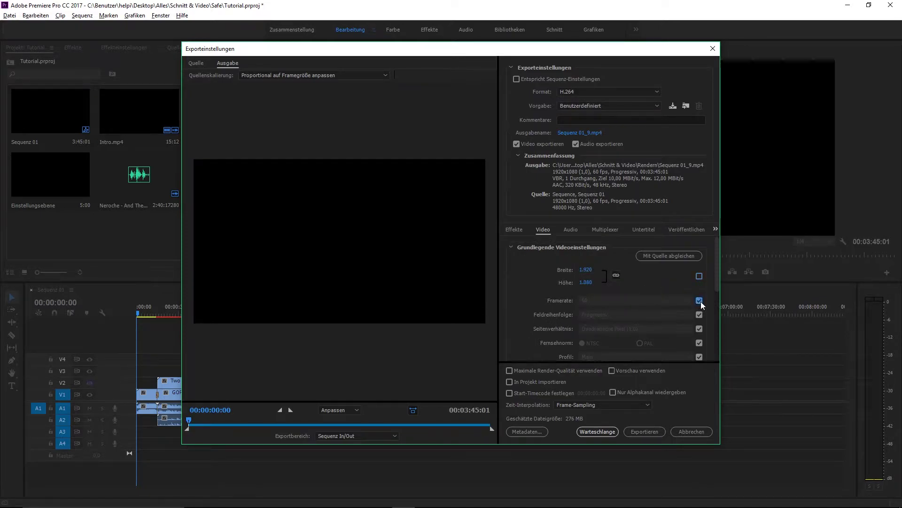
pyautogui.click(598, 91)
pyautogui.click(598, 91)
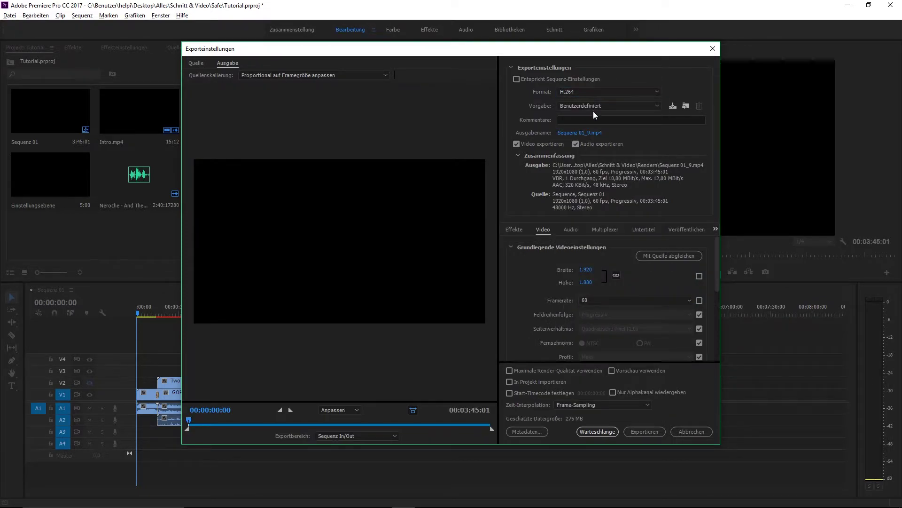
# Apply the Android-Tablet - 1280x800 23,976 export preset.
pyautogui.click(593, 107)
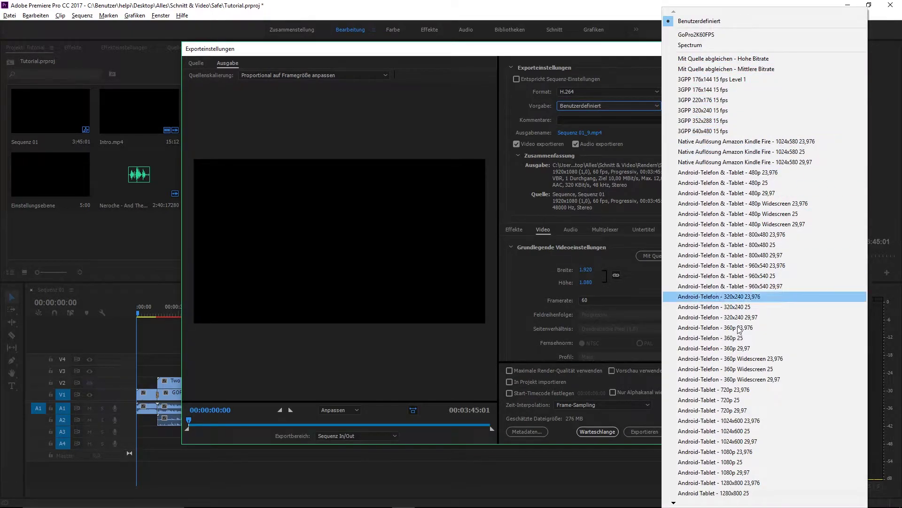
pyautogui.moveTo(673, 503)
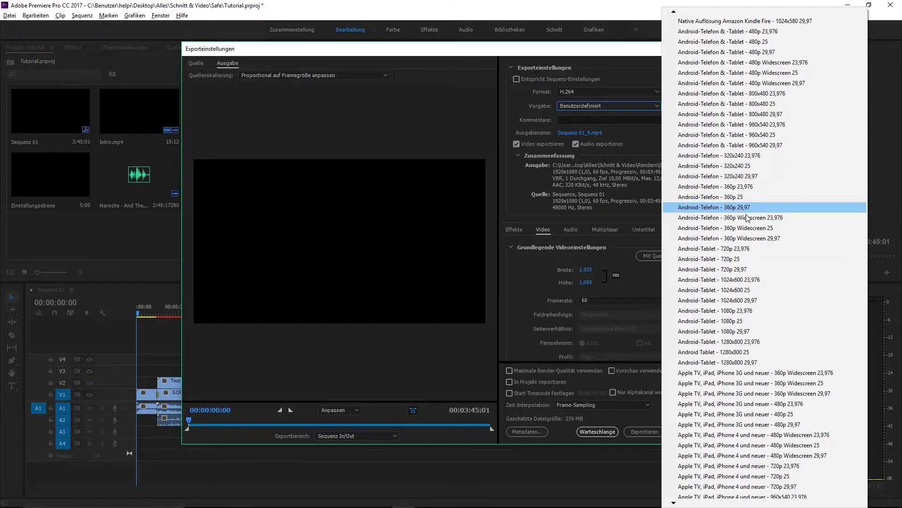
pyautogui.click(800, 349)
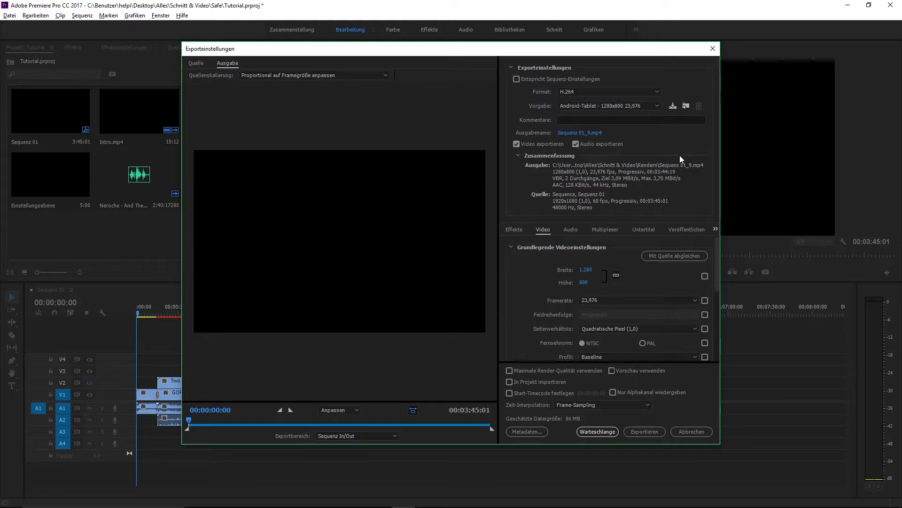
# Show the Effects options in the export settings.
pyautogui.click(516, 232)
pyautogui.scroll(-2, 606, 298)
pyautogui.scroll(-2, 619, 292)
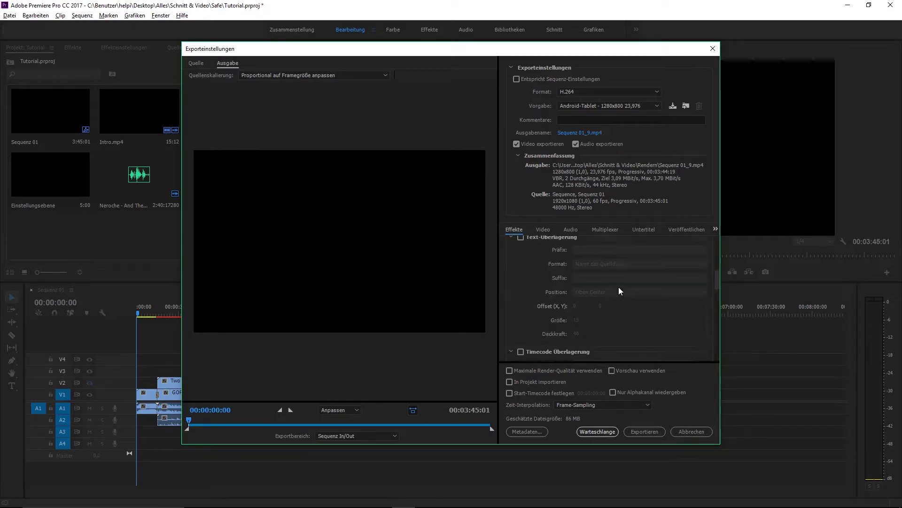
pyautogui.scroll(-2, 616, 282)
pyautogui.scroll(3, 615, 284)
pyautogui.scroll(3, 619, 289)
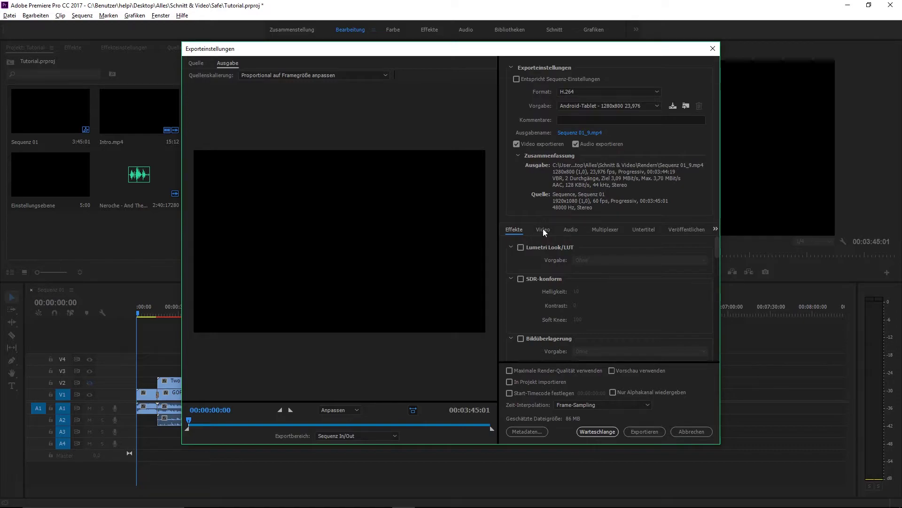
# Make the export range custom while keeping it spanning the full 00:03:45:01 sequence.
pyautogui.click(186, 429)
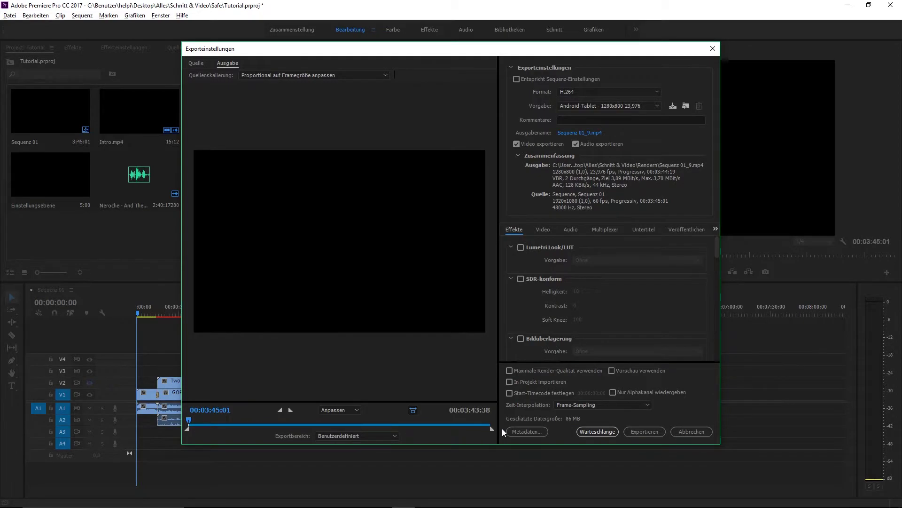
pyautogui.moveTo(490, 429); pyautogui.dragTo(393, 424)
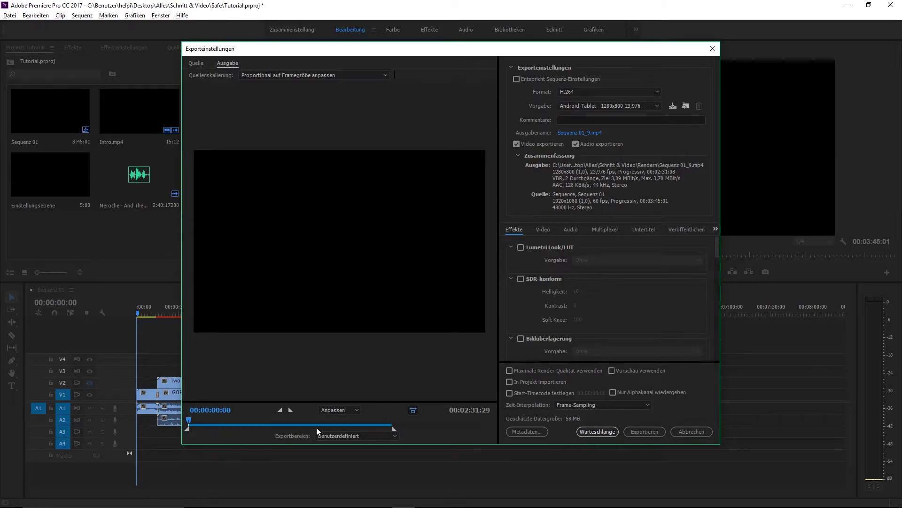
pyautogui.moveTo(317, 428)
pyautogui.mouseDown()
pyautogui.moveTo(363, 426)
pyautogui.moveTo(181, 431)
pyautogui.mouseUp()
pyautogui.moveTo(394, 428); pyautogui.dragTo(536, 432)
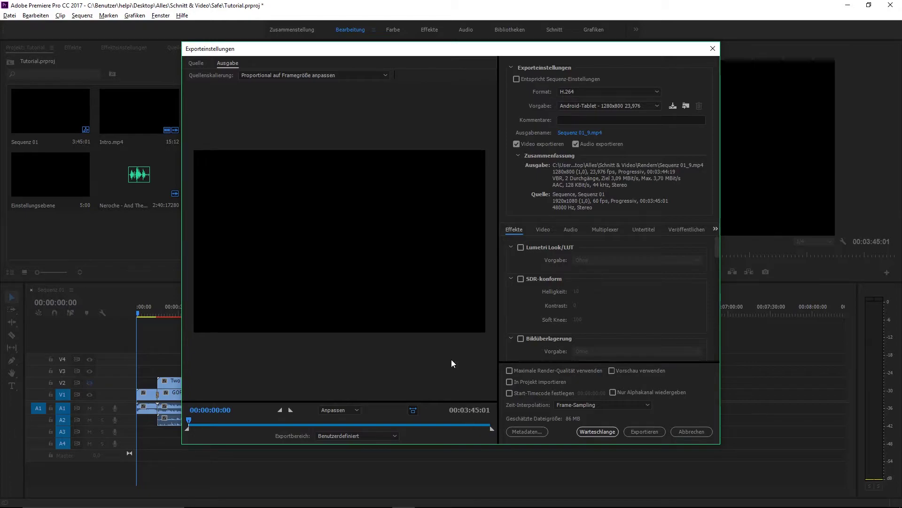
pyautogui.click(543, 229)
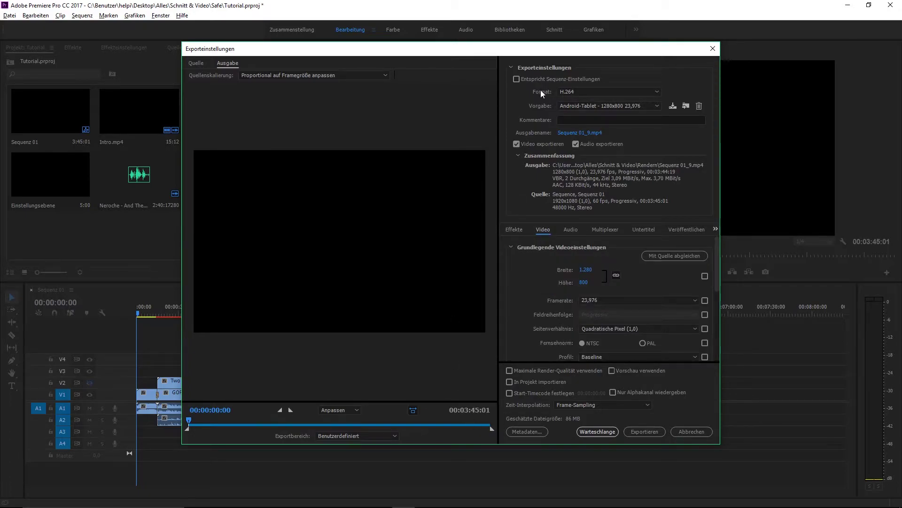
pyautogui.click(579, 91)
pyautogui.click(581, 92)
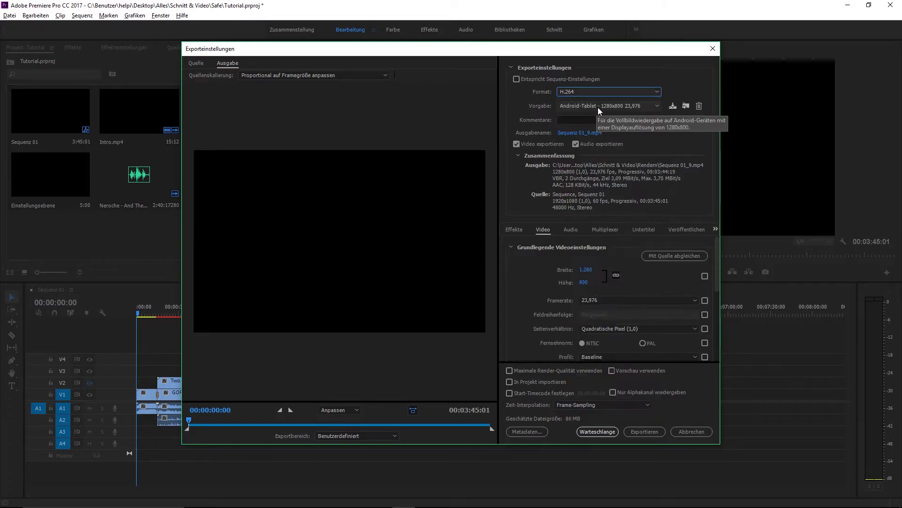
pyautogui.click(598, 107)
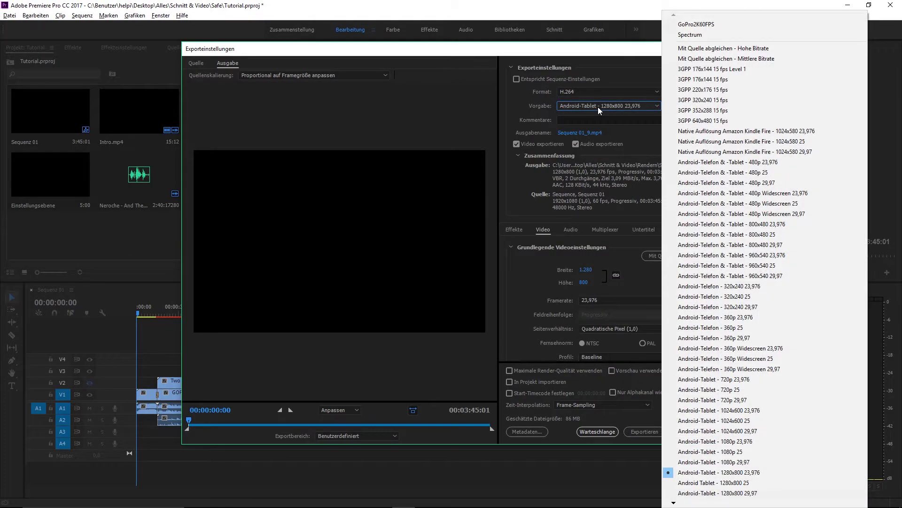
pyautogui.click(598, 107)
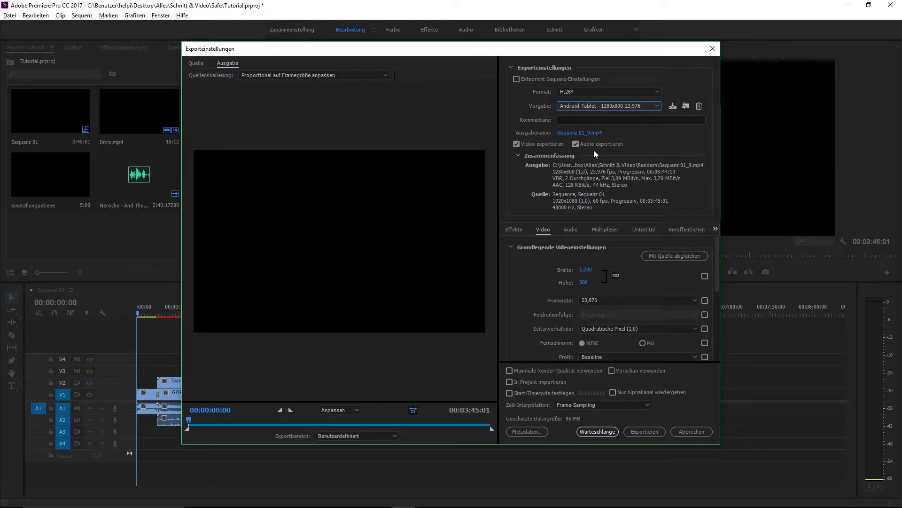
pyautogui.click(585, 269)
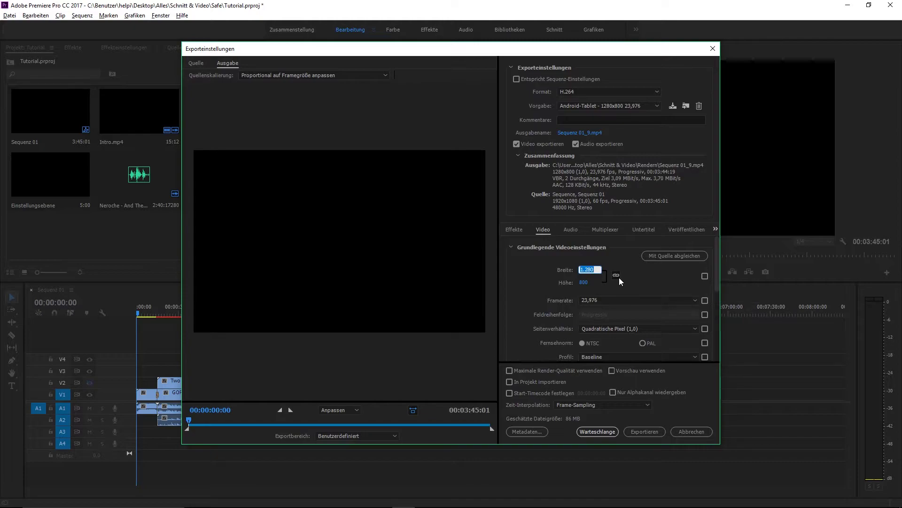
pyautogui.write('1920')
pyautogui.click(666, 273)
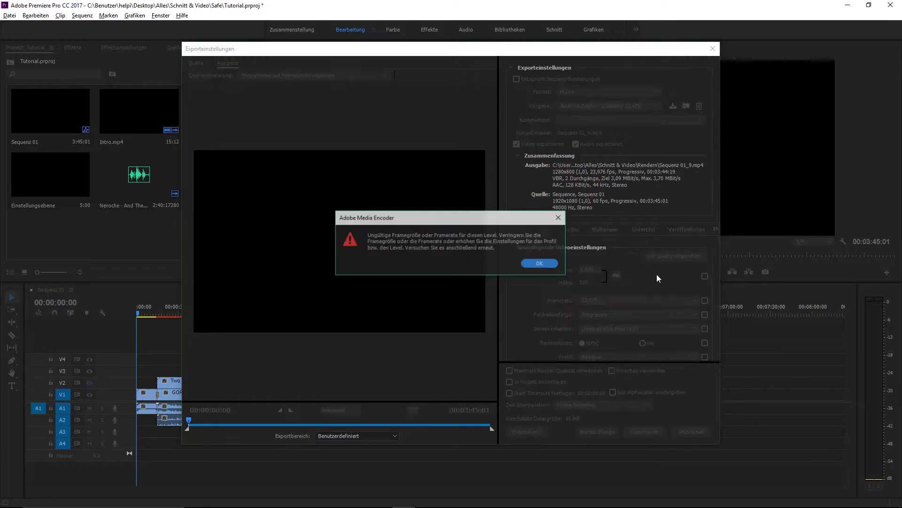
pyautogui.click(540, 262)
pyautogui.click(583, 270)
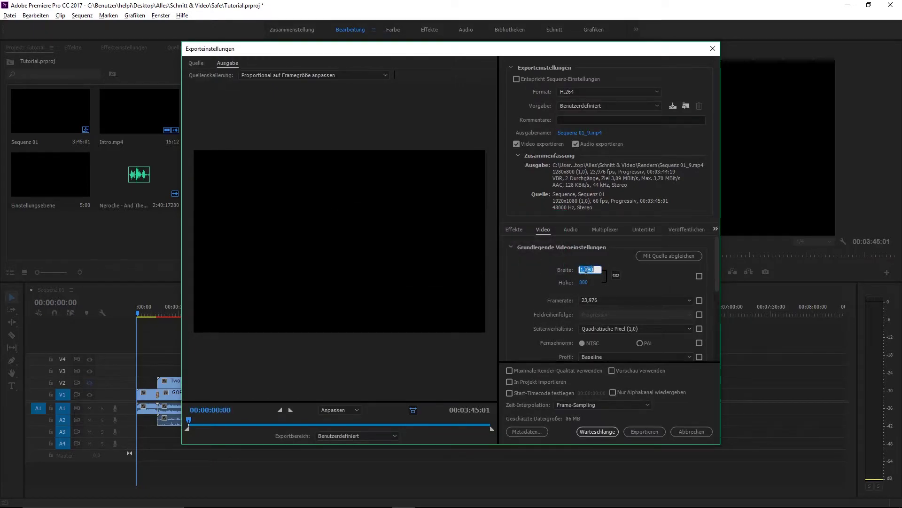
pyautogui.write('1.92')
pyautogui.write('0')
pyautogui.click(639, 267)
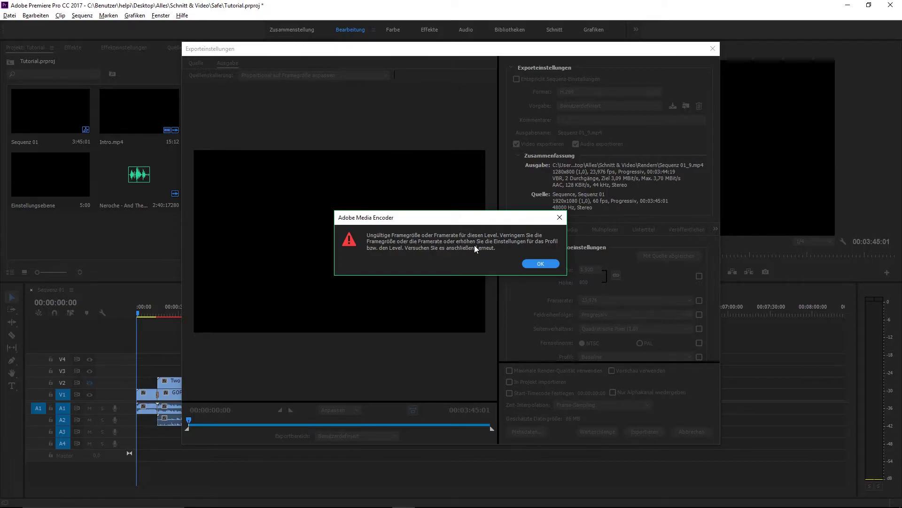
pyautogui.click(540, 264)
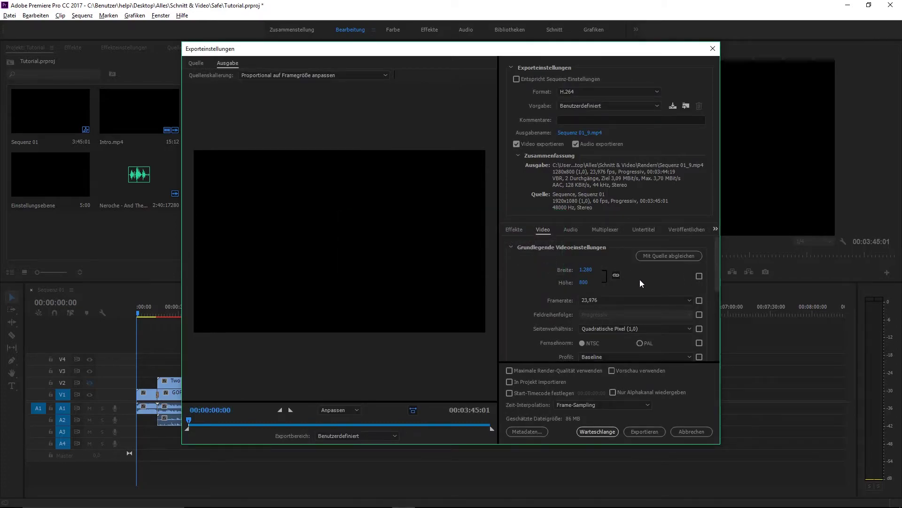
# Set the H.264 level to 5,1, giving a 1920x1080 output at 59,94 fps.
pyautogui.scroll(-2, 642, 283)
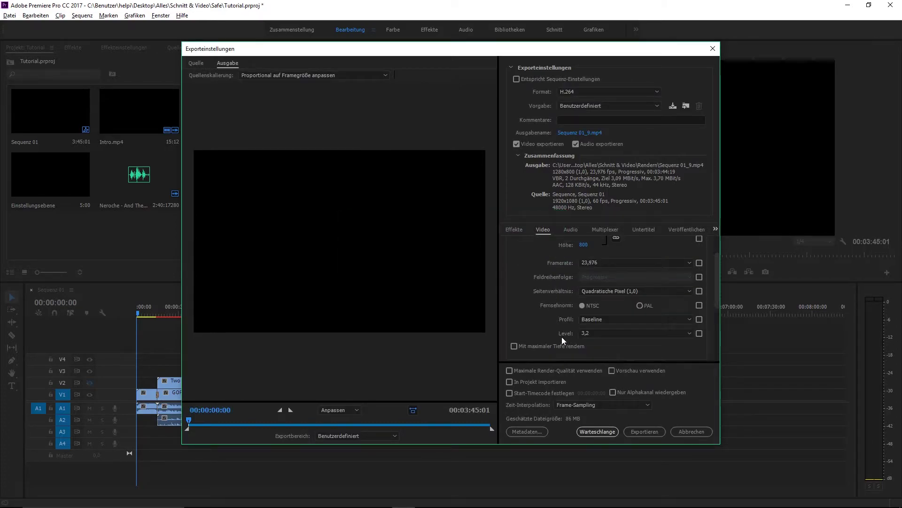
pyautogui.click(604, 333)
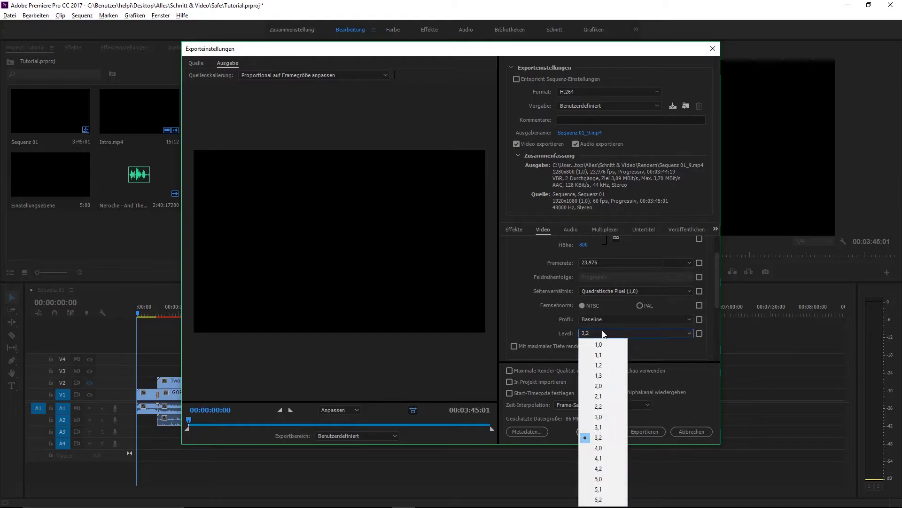
pyautogui.scroll(-1, 665, 349)
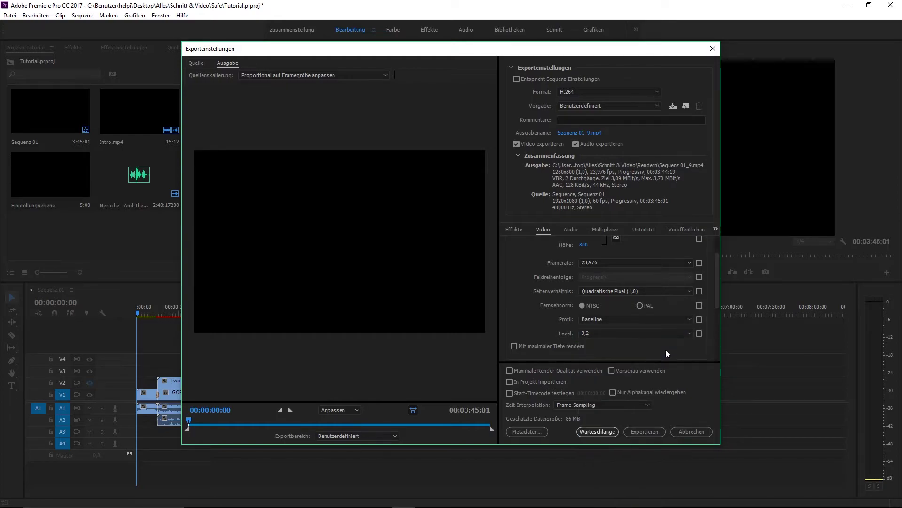
pyautogui.scroll(-2, 657, 341)
pyautogui.scroll(-2, 657, 345)
pyautogui.click(625, 258)
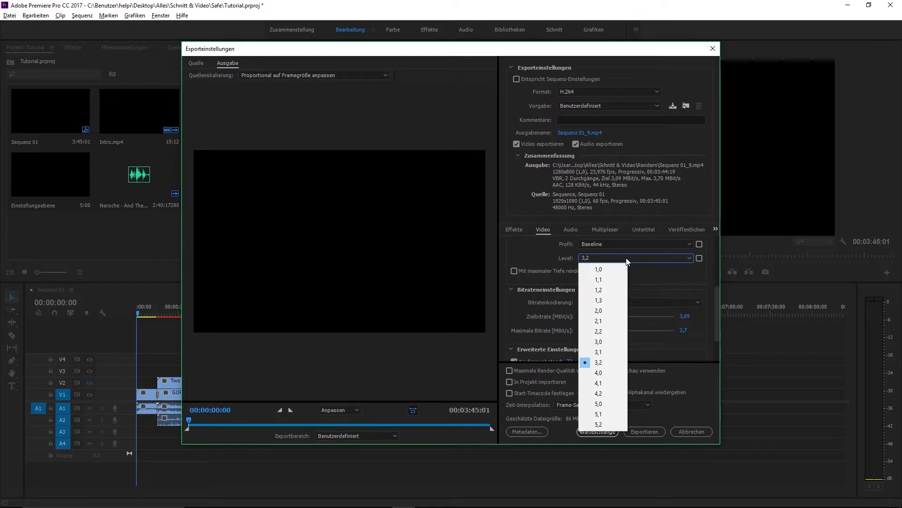
pyautogui.click(596, 415)
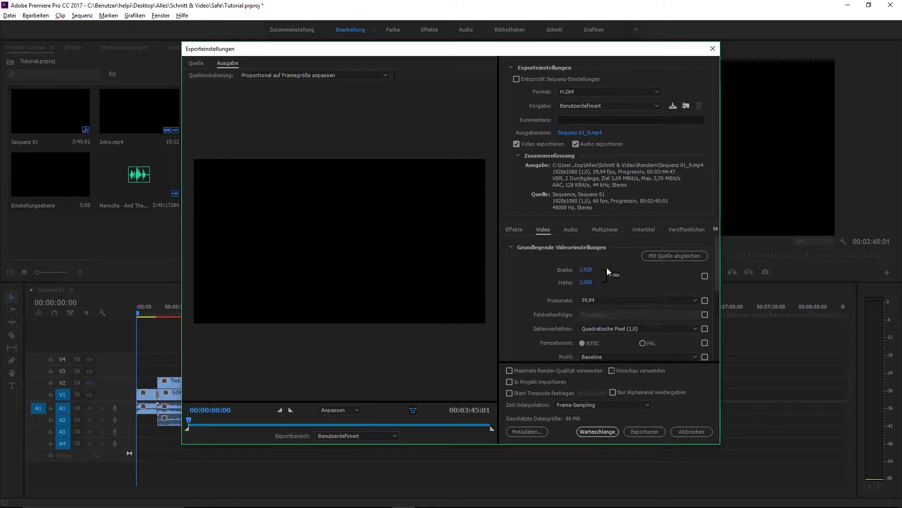
# Set the frame rate to 60 fps with square pixels and the NTSC television standard.
pyautogui.click(602, 301)
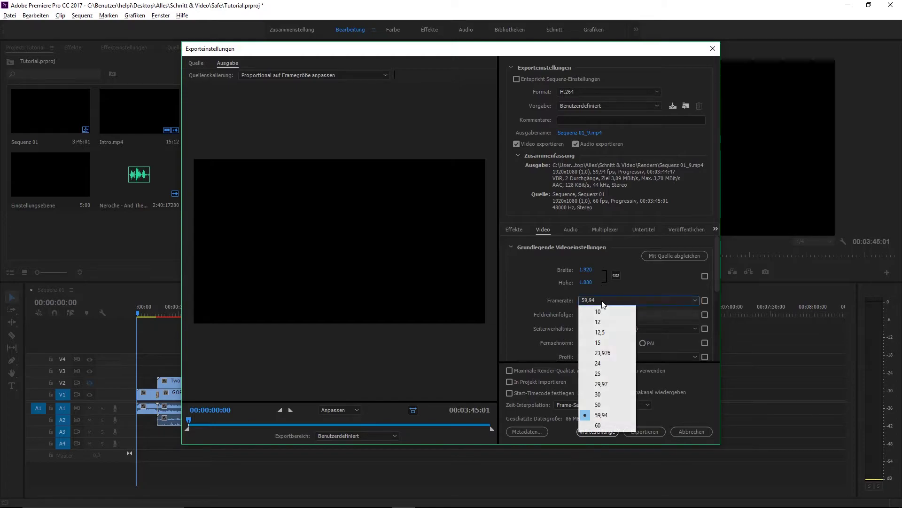
pyautogui.click(607, 425)
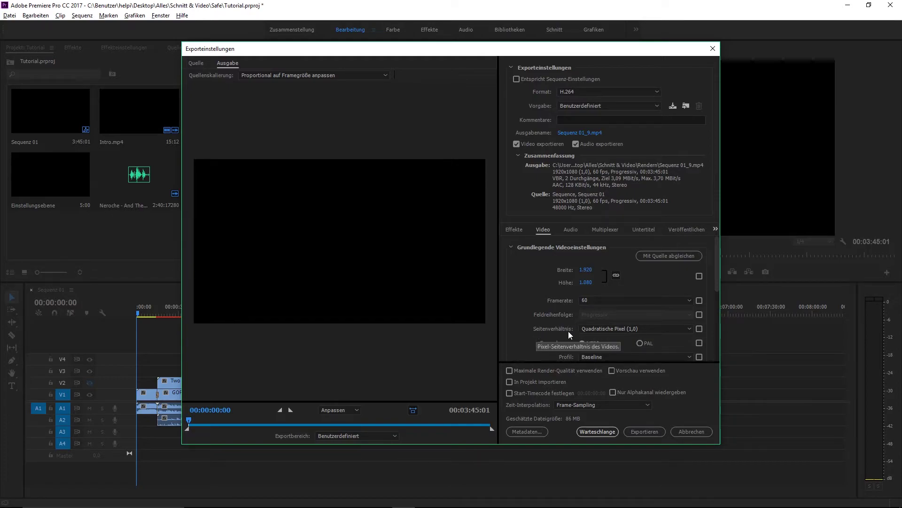
pyautogui.click(645, 329)
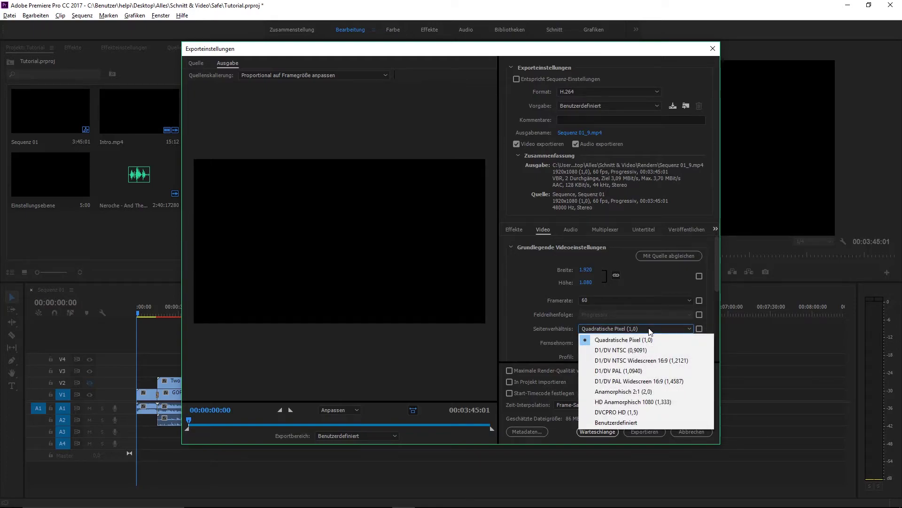
pyautogui.click(597, 339)
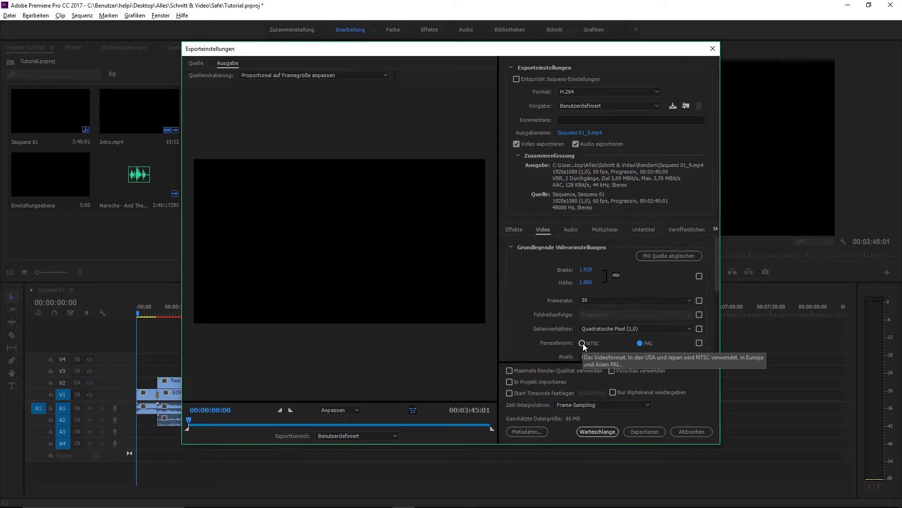
pyautogui.click(583, 343)
pyautogui.click(618, 299)
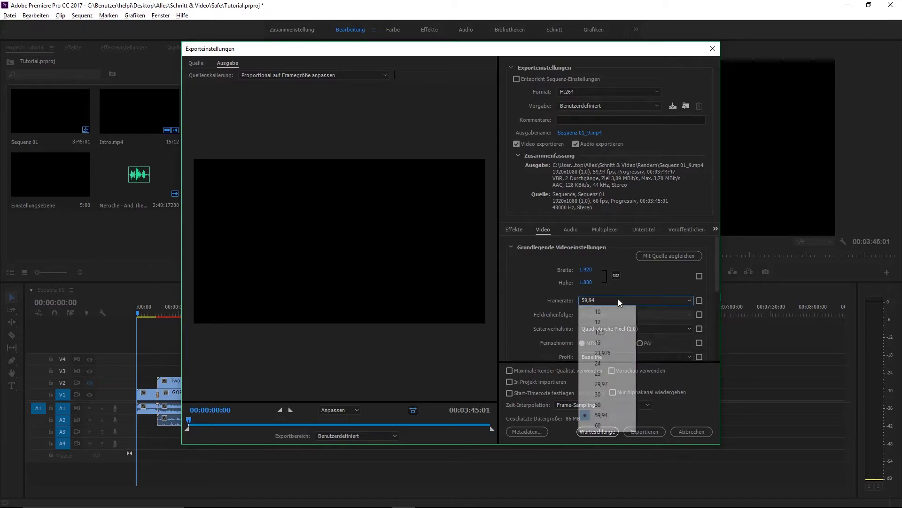
pyautogui.click(611, 425)
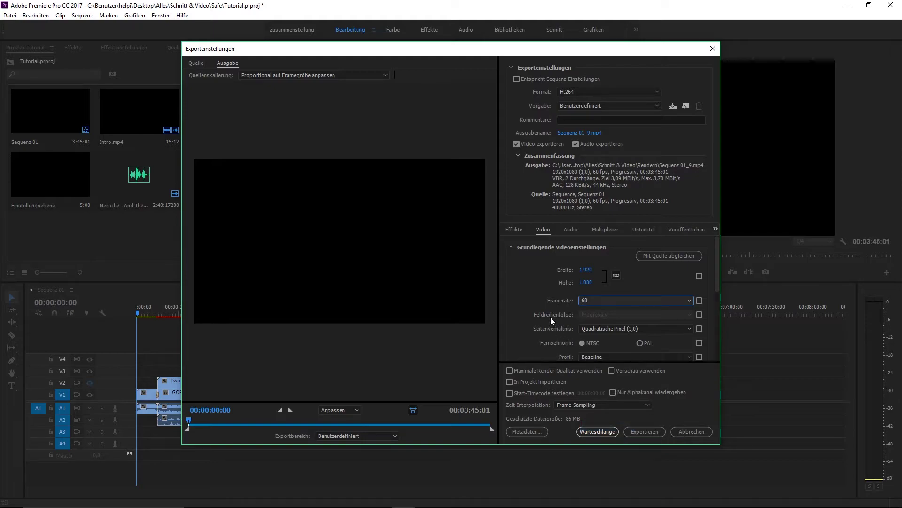
pyautogui.scroll(-2, 535, 322)
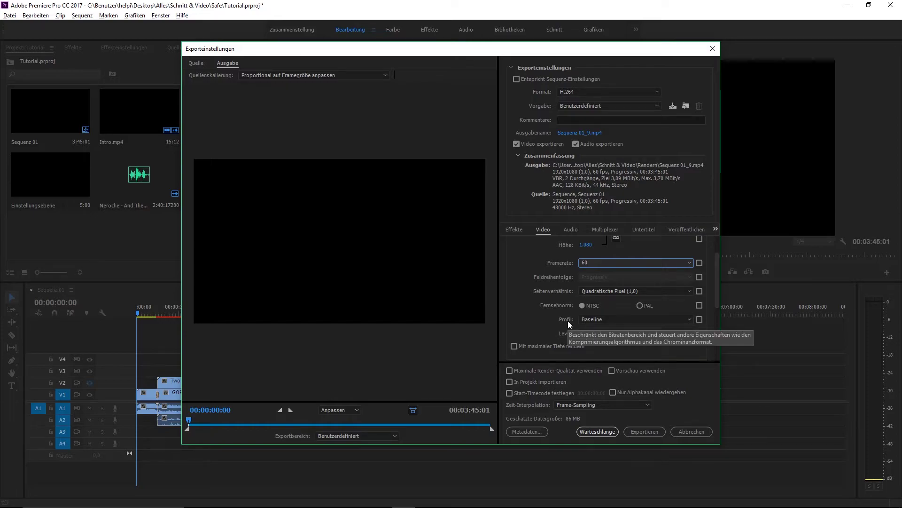
# Change the H.264 profile from Baseline to High, leaving the level at 5,1.
pyautogui.click(584, 320)
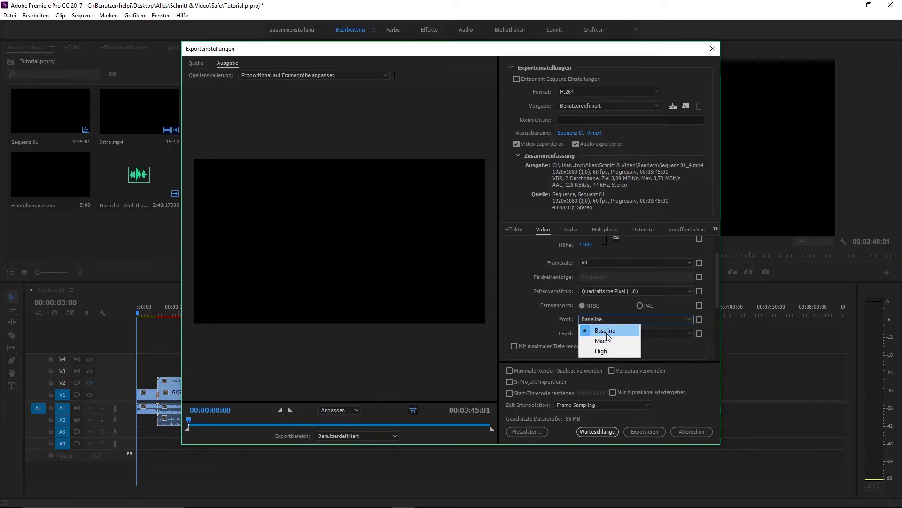
pyautogui.click(616, 351)
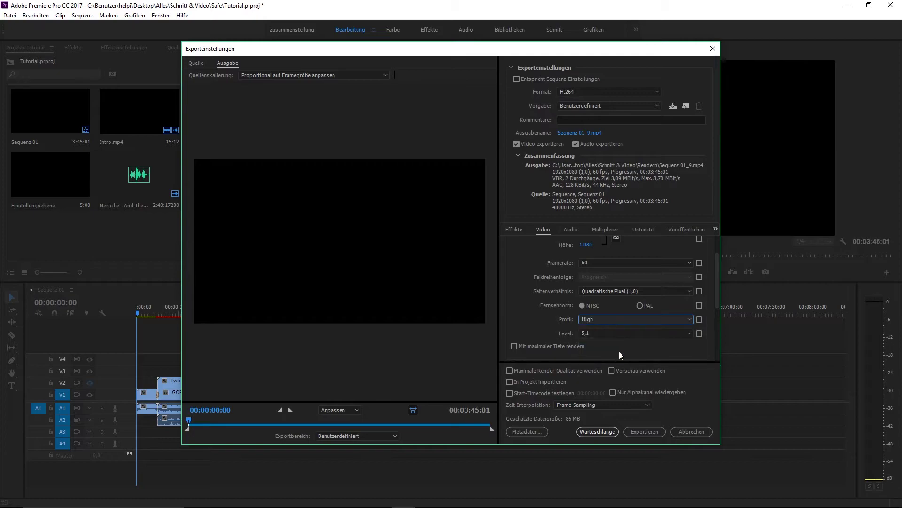
pyautogui.click(625, 334)
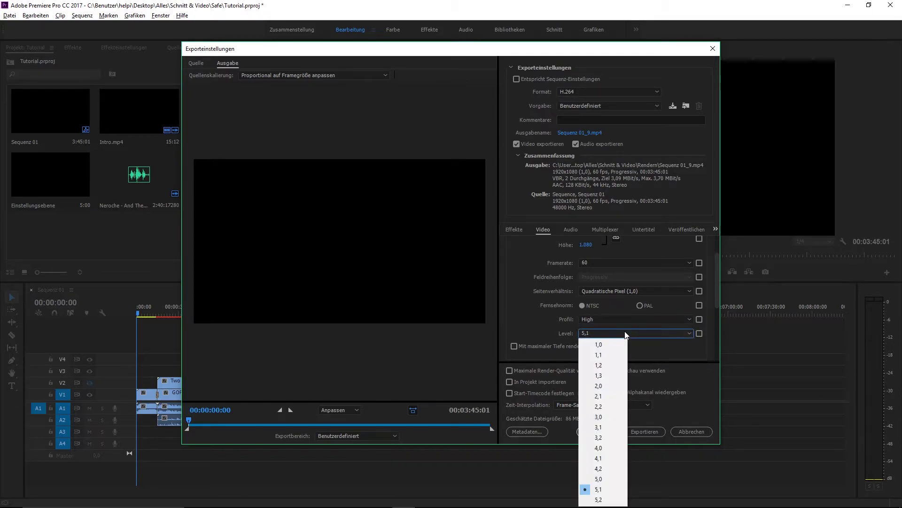
pyautogui.click(625, 332)
pyautogui.click(625, 331)
pyautogui.click(624, 332)
pyautogui.scroll(2, 564, 346)
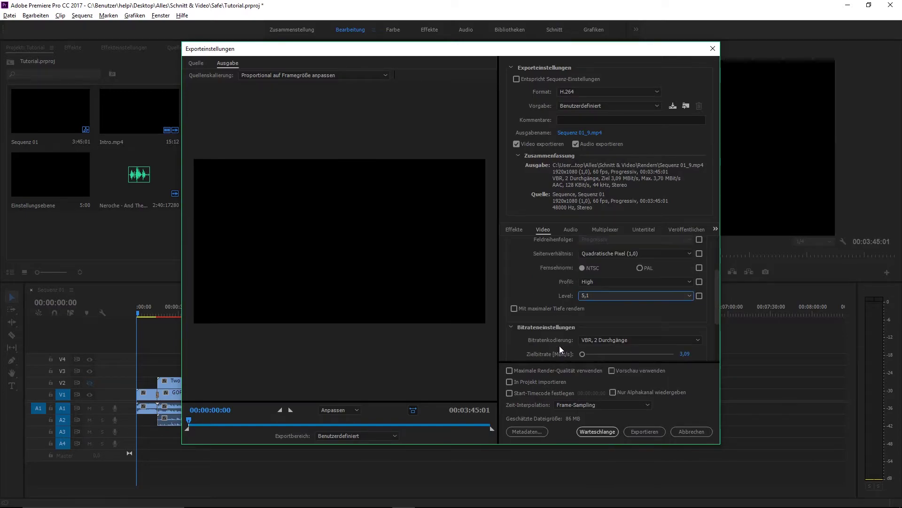
pyautogui.scroll(-4, 560, 346)
pyautogui.scroll(-2, 588, 319)
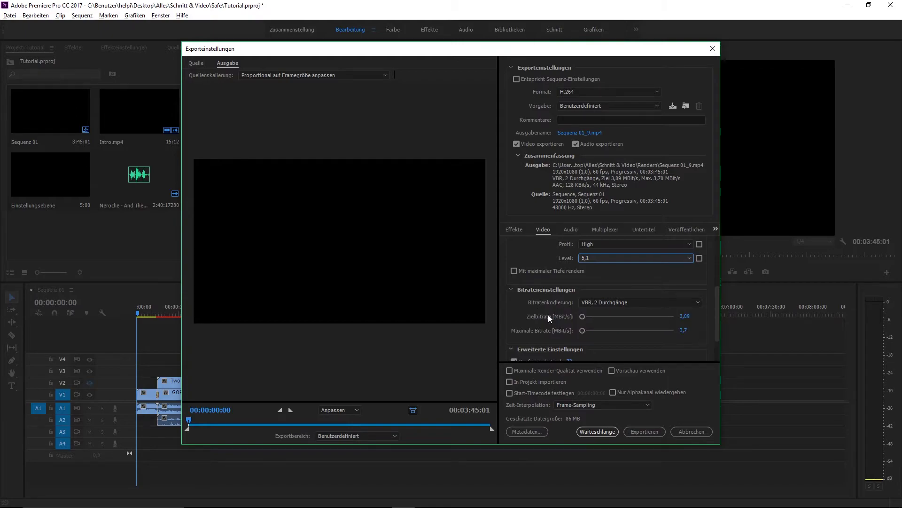
pyautogui.moveTo(548, 315)
pyautogui.scroll(4, 559, 291)
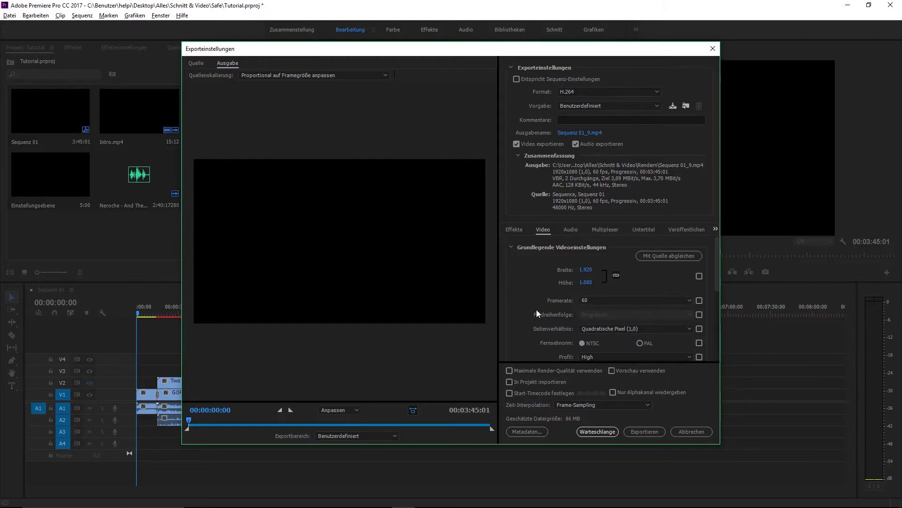
pyautogui.scroll(-4, 539, 291)
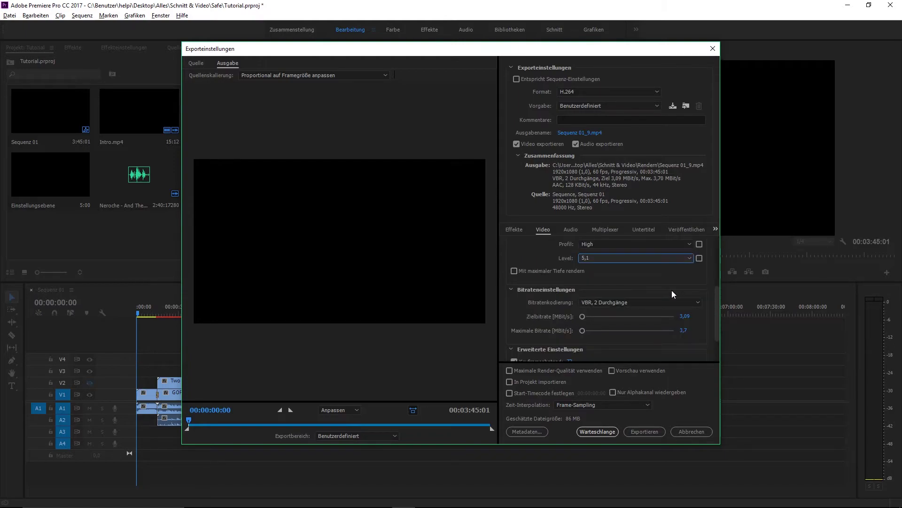
pyautogui.scroll(-2, 670, 282)
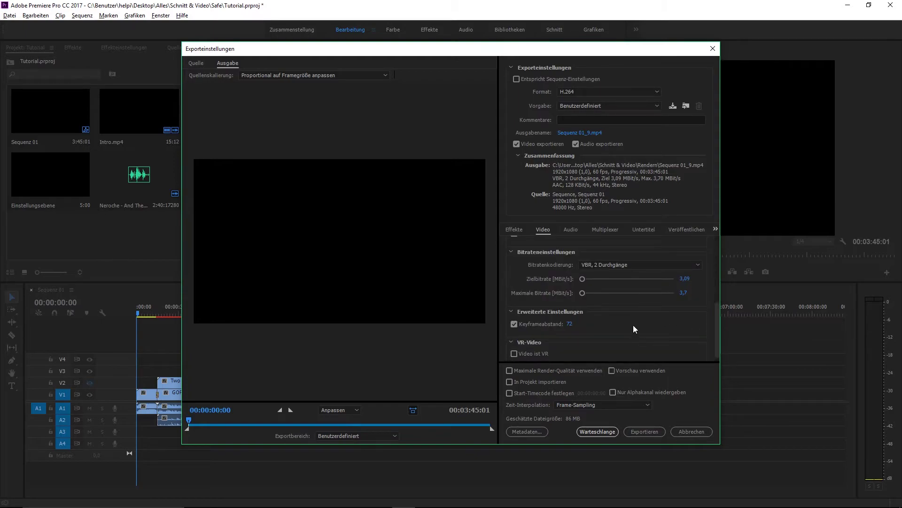
# Set bitrate encoding to CBR with a 56,36 Mbit/s target bitrate.
pyautogui.click(592, 263)
pyautogui.click(602, 276)
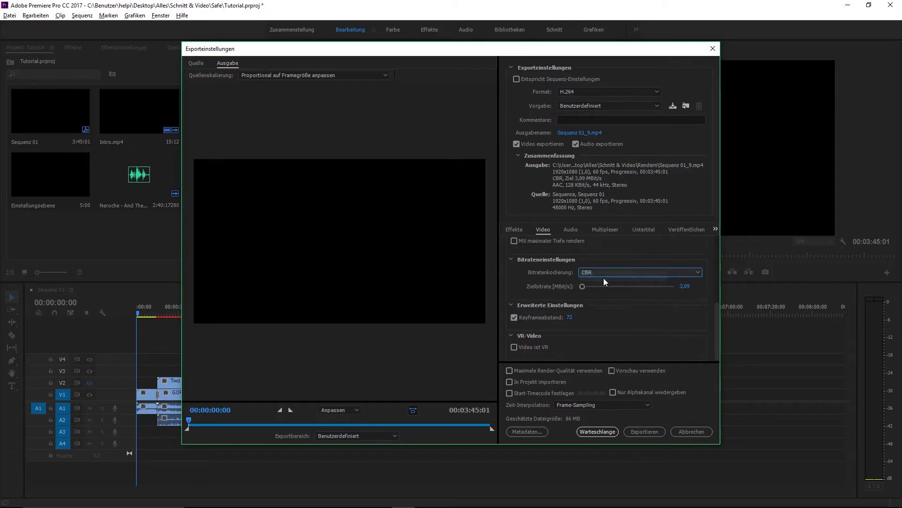
pyautogui.moveTo(583, 286); pyautogui.dragTo(600, 289)
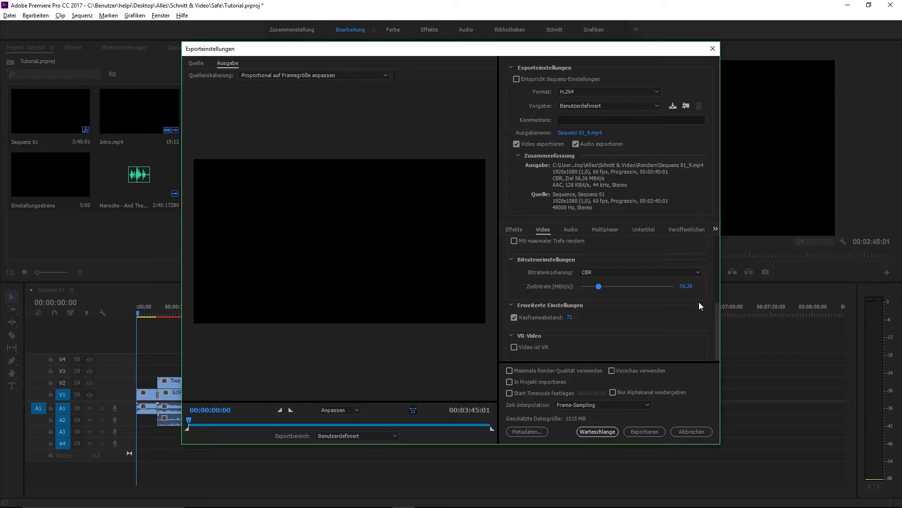
pyautogui.click(687, 287)
# Switch to 'VBR, 1 Durchgang' with a 16 Mbit/s target and 22 Mbit/s maximum bitrate.
pyautogui.click(618, 271)
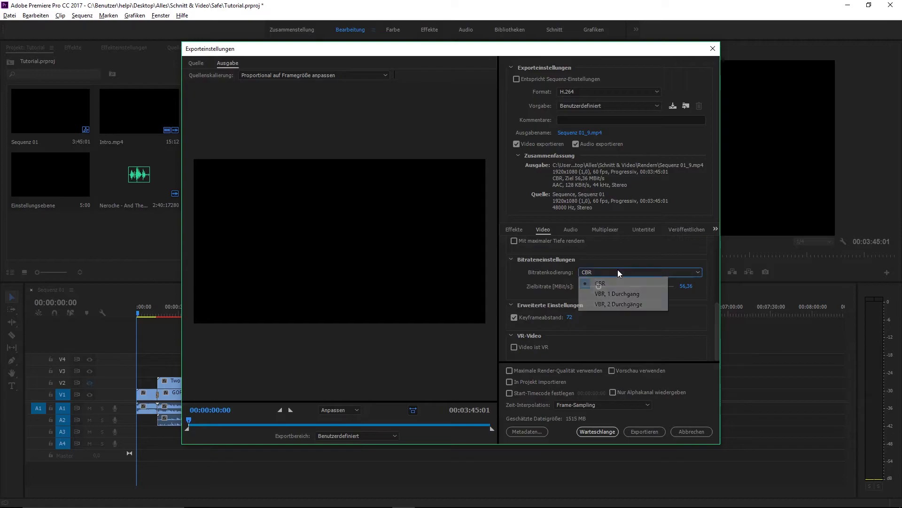
pyautogui.click(622, 293)
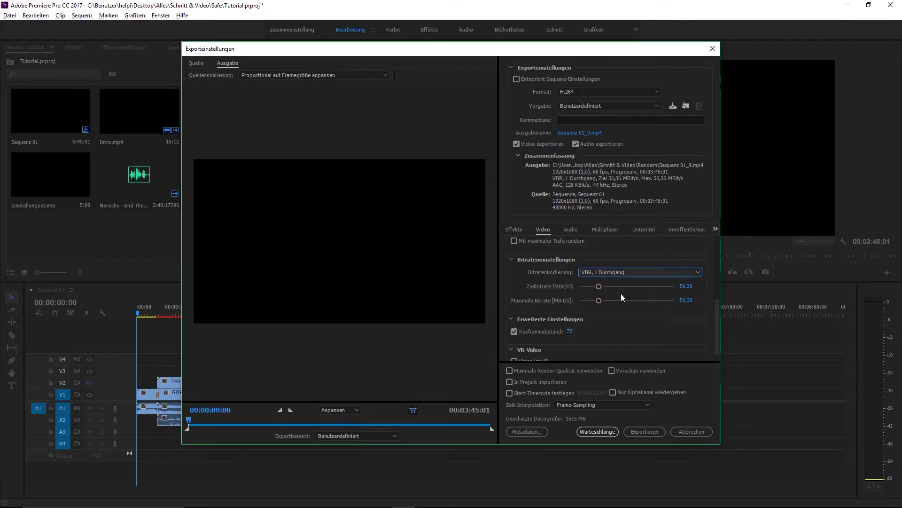
pyautogui.moveTo(598, 290); pyautogui.dragTo(594, 289)
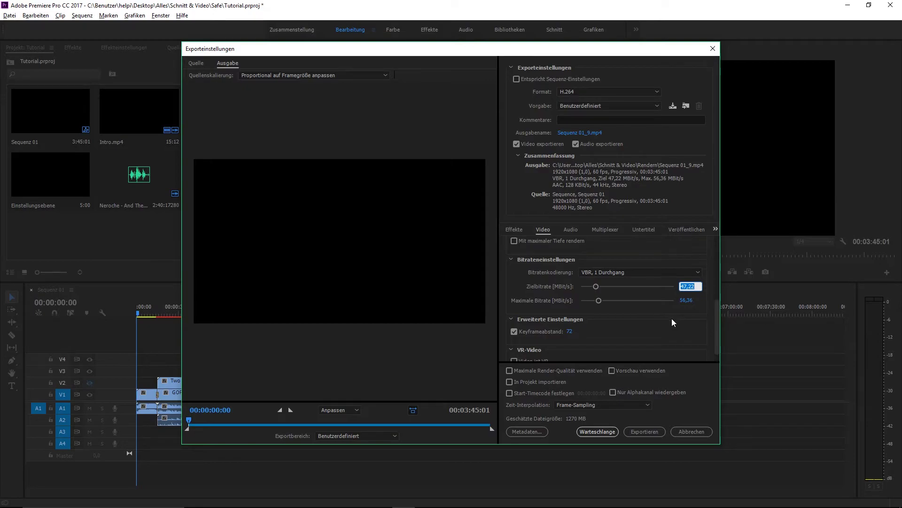
pyautogui.write('15')
pyautogui.press('Return')
pyautogui.click(683, 288)
pyautogui.press('Return')
pyautogui.click(687, 300)
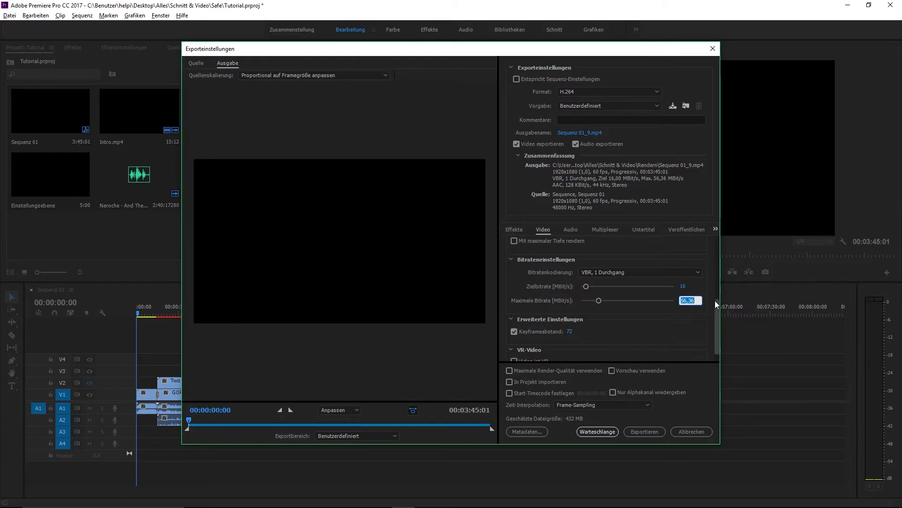
pyautogui.write('22')
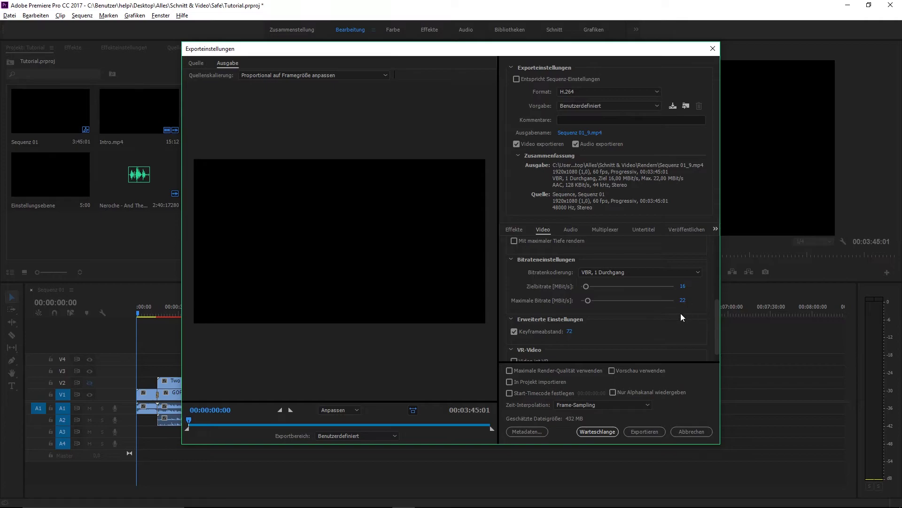
pyautogui.click(657, 271)
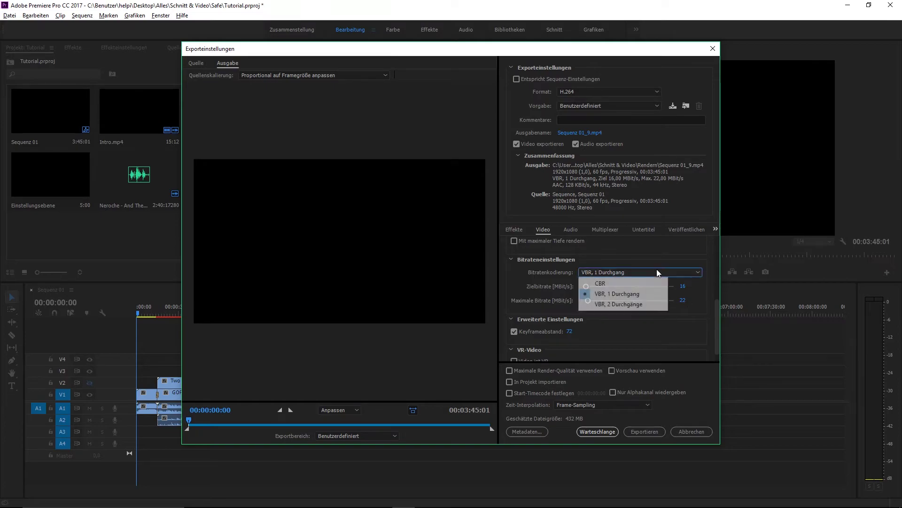
pyautogui.click(638, 303)
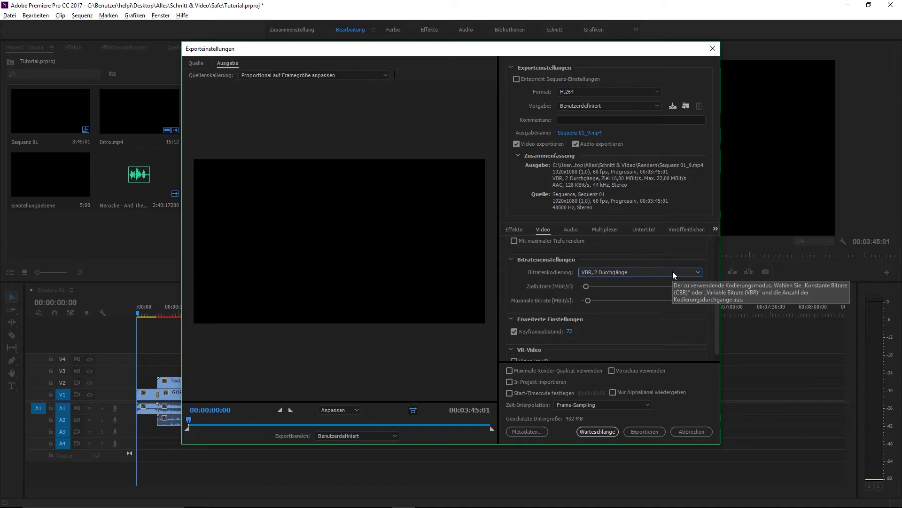
pyautogui.click(673, 273)
pyautogui.click(641, 292)
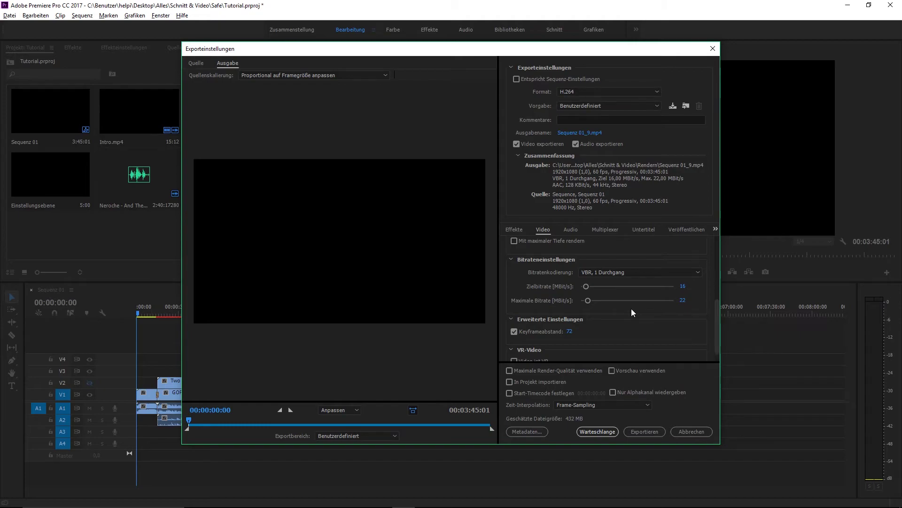
pyautogui.scroll(-1, 631, 308)
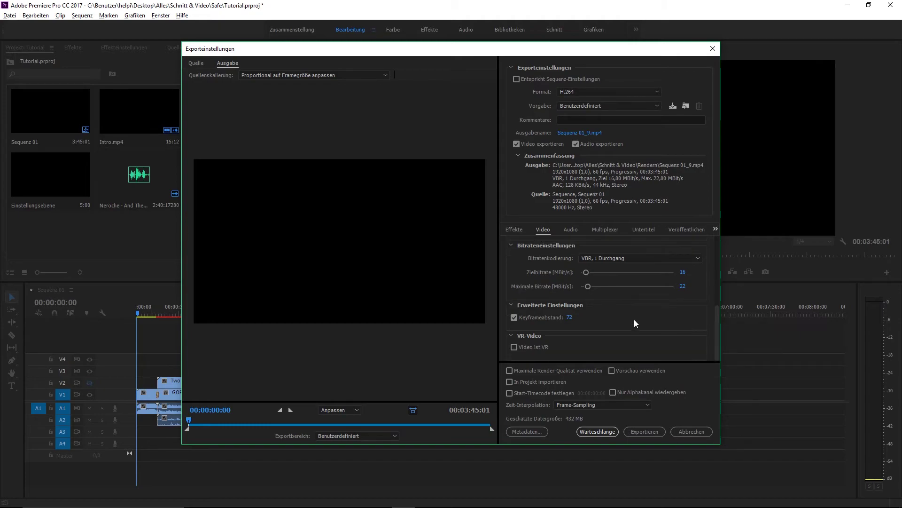
pyautogui.scroll(3, 593, 335)
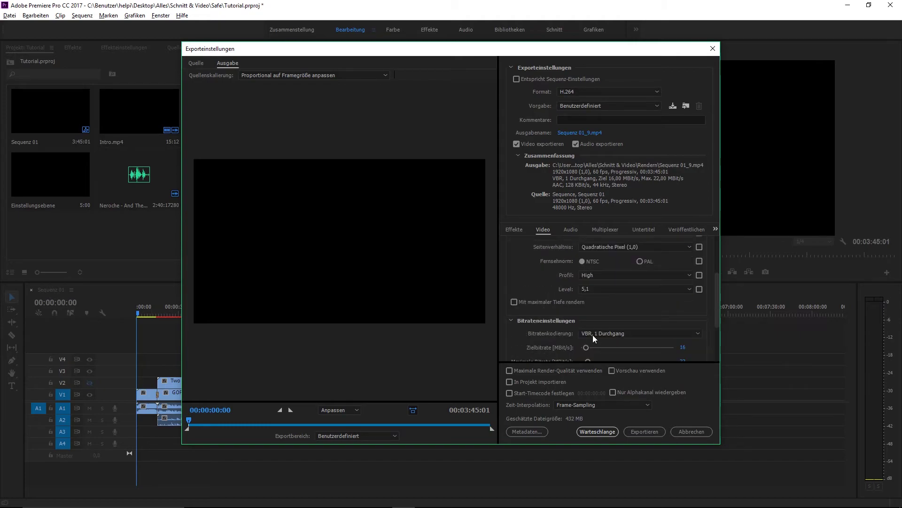
pyautogui.scroll(3, 562, 338)
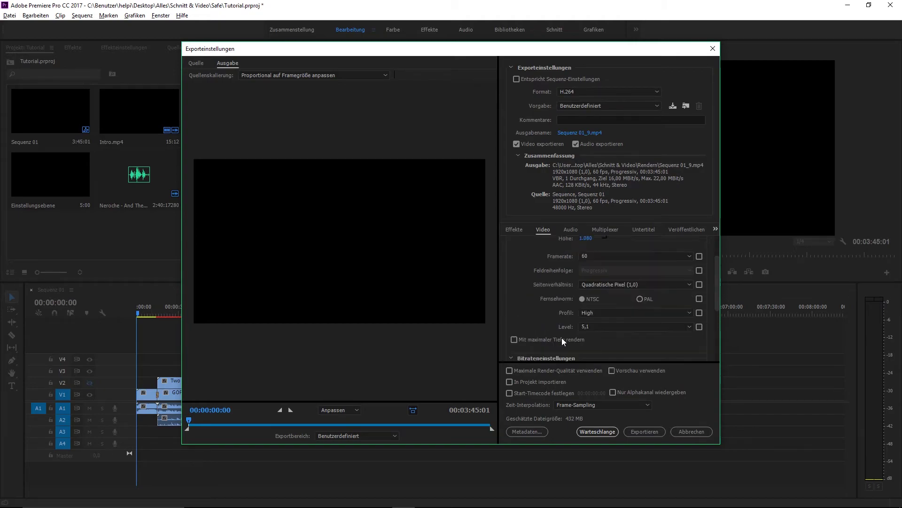
pyautogui.scroll(-3, 562, 337)
pyautogui.scroll(-2, 562, 338)
pyautogui.scroll(-2, 562, 337)
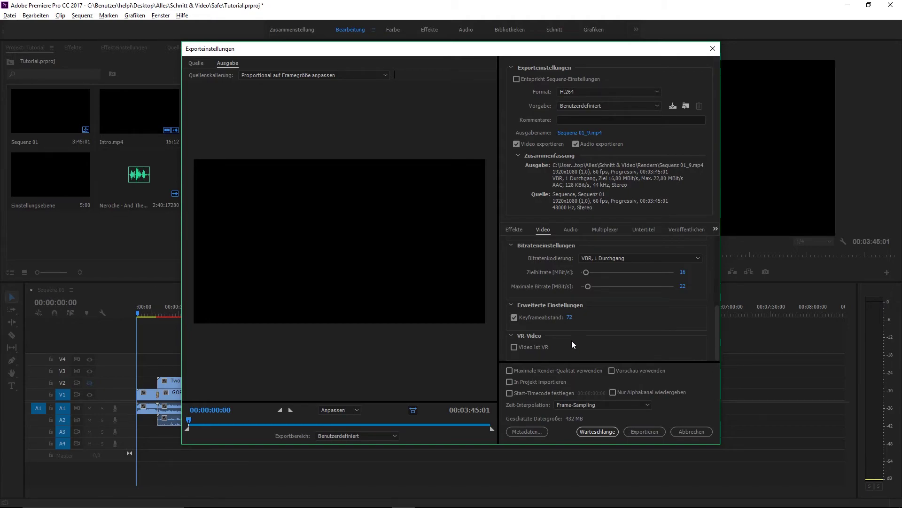
pyautogui.scroll(1, 573, 344)
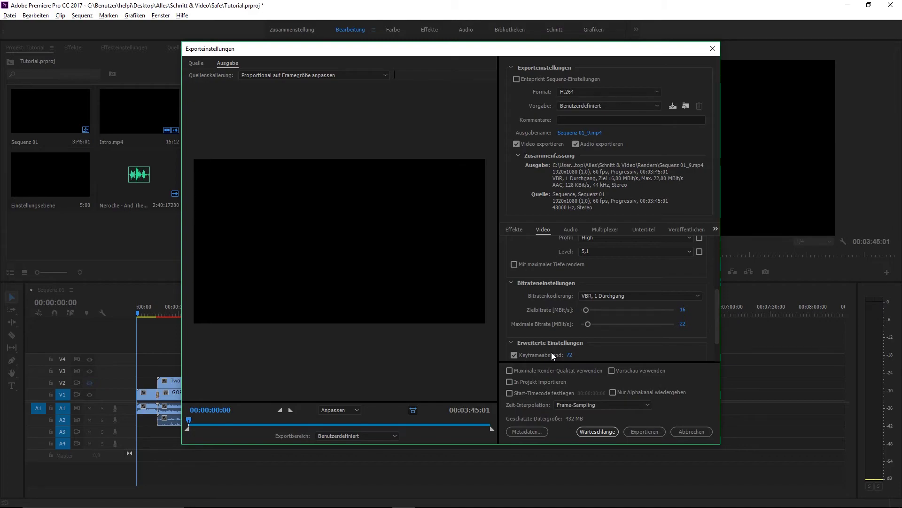
pyautogui.scroll(-1, 574, 345)
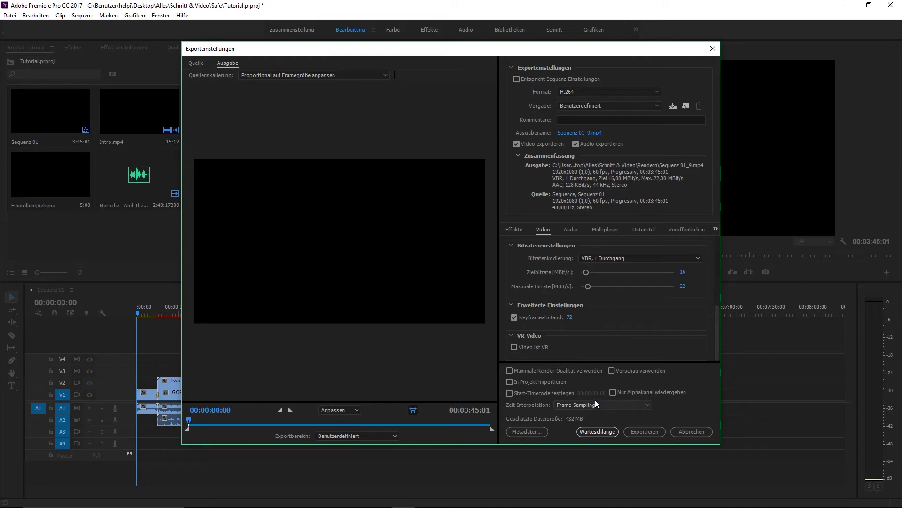
pyautogui.scroll(5, 543, 278)
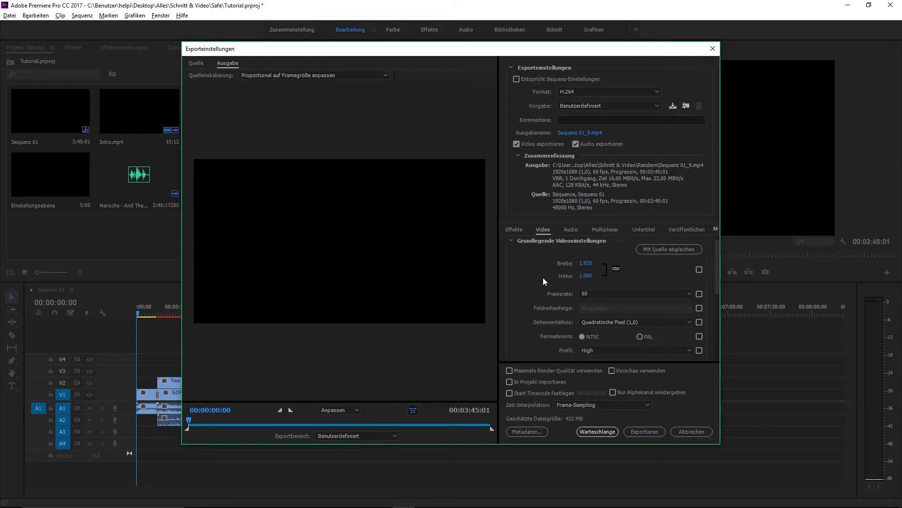
# Save the export settings as the preset '1080p60Fps tut' and verify it is selected.
pyautogui.click(671, 109)
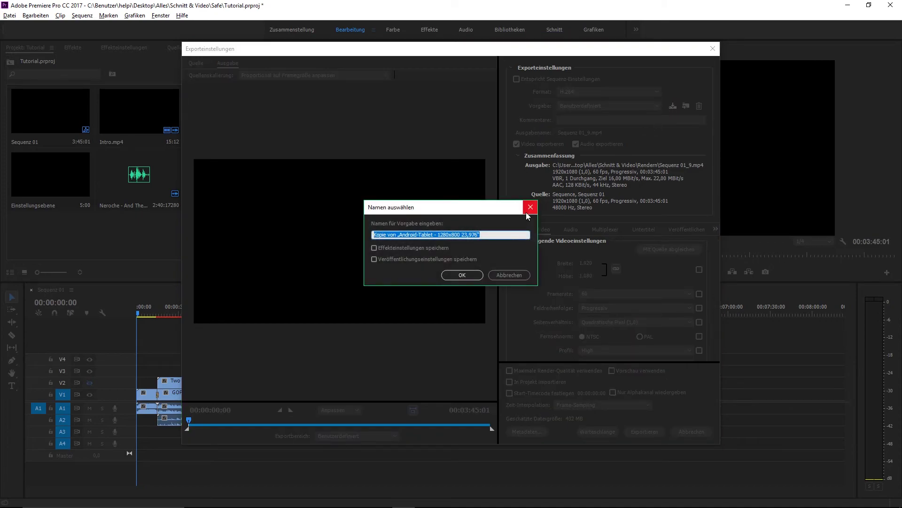
pyautogui.press('BackSpace')
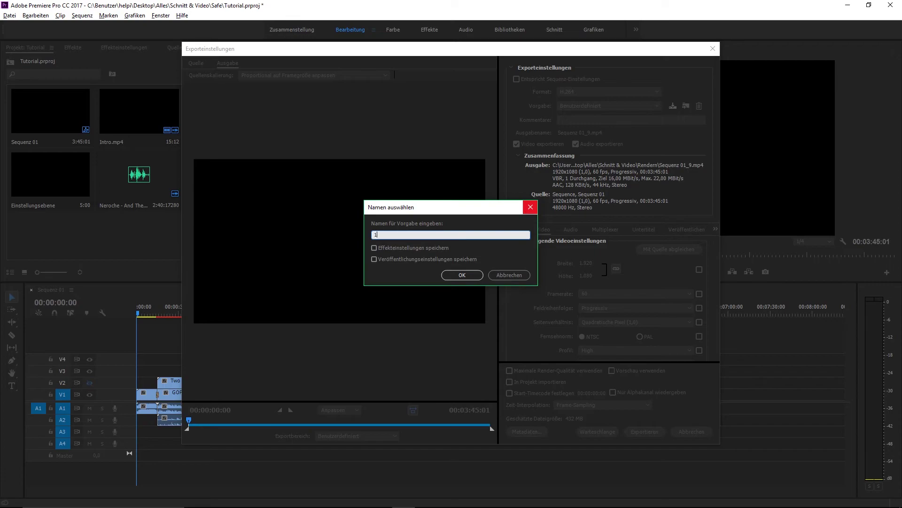
pyautogui.write('080p')
pyautogui.write('60F')
pyautogui.write('ps ')
pyautogui.write('tut')
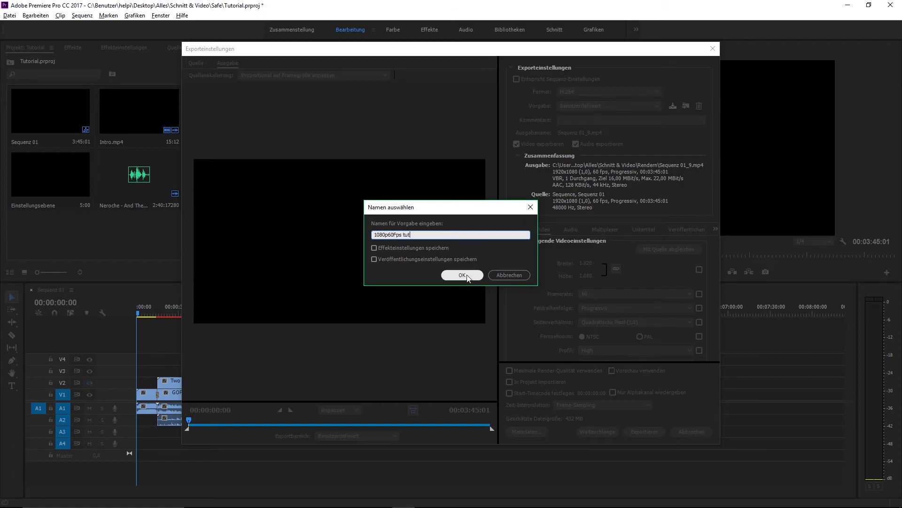
pyautogui.click(462, 275)
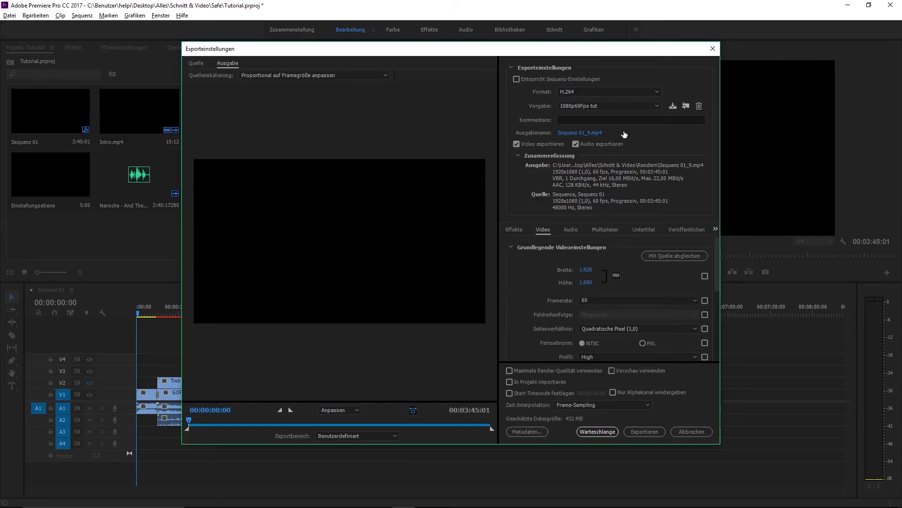
pyautogui.scroll(-3, 540, 295)
pyautogui.scroll(-2, 540, 295)
pyautogui.click(651, 108)
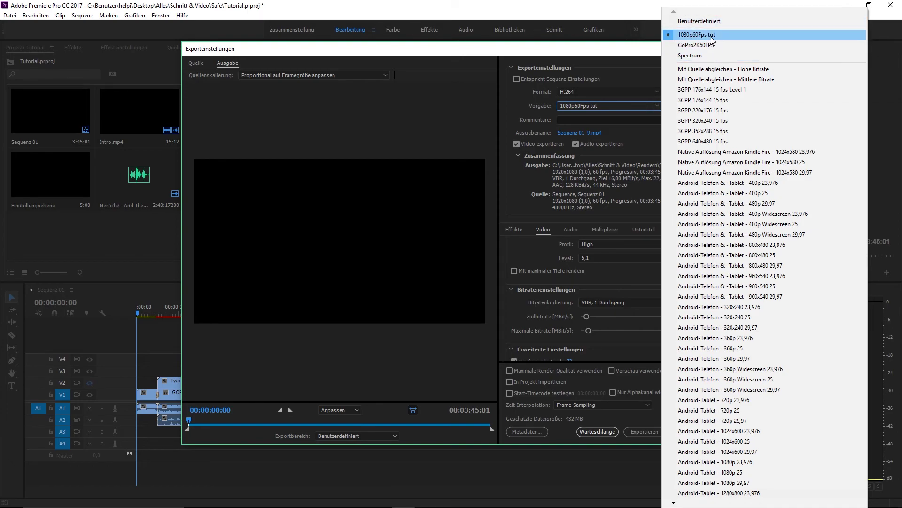
pyautogui.click(711, 37)
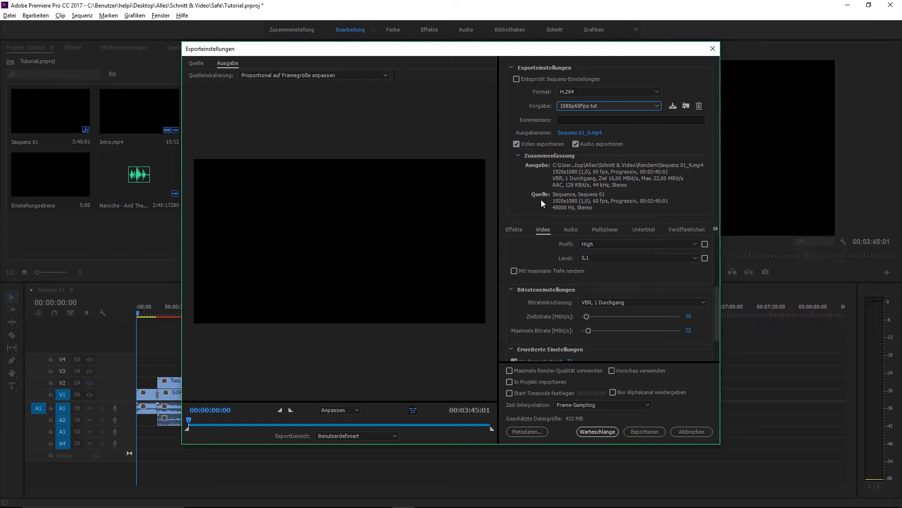
pyautogui.scroll(-2, 554, 317)
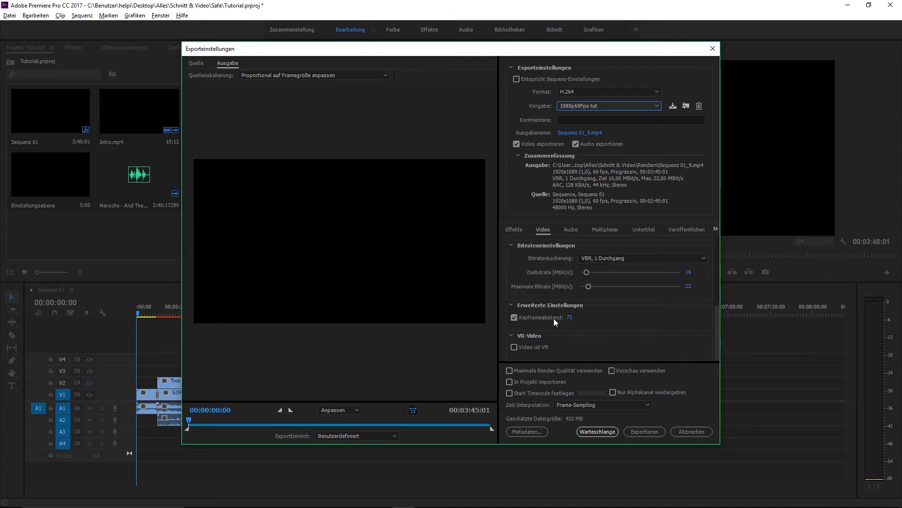
# Start rendering Sequenz 01 as the H.264 1080p 60 fps export.
pyautogui.click(640, 432)
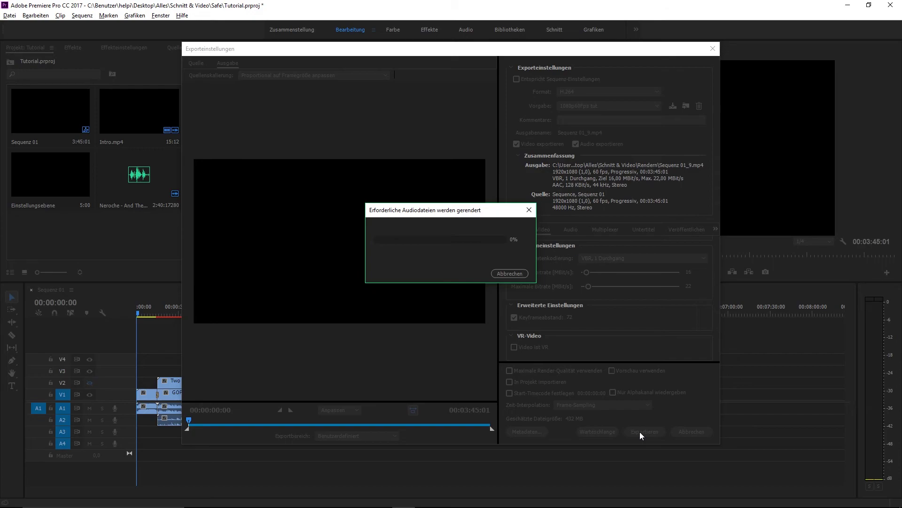